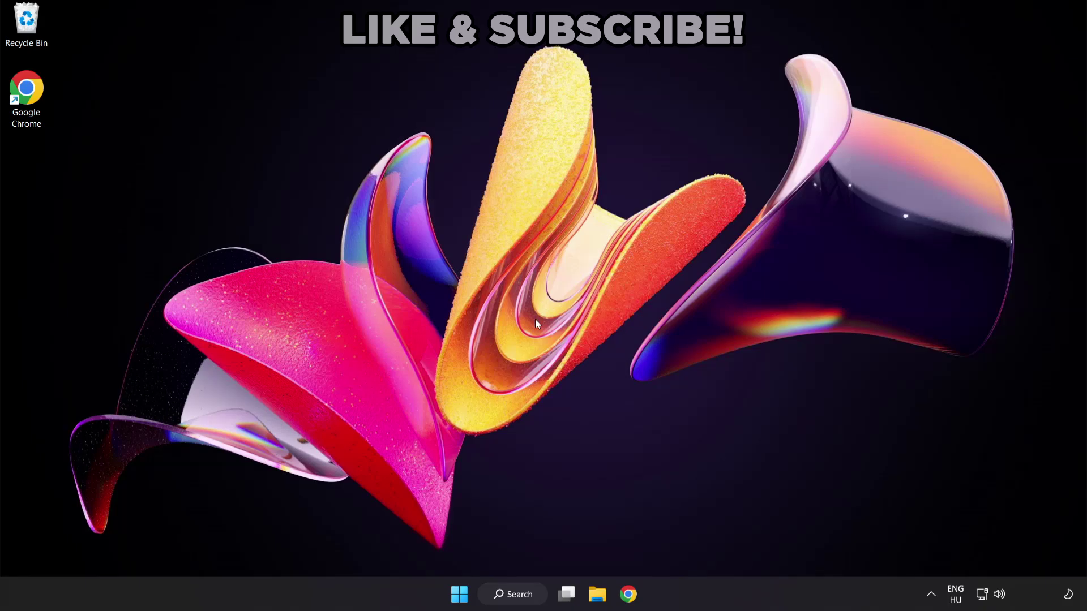
Step: Search Windows for 'device manager'
{"action": "left_click", "coordinate": [526, 601]}
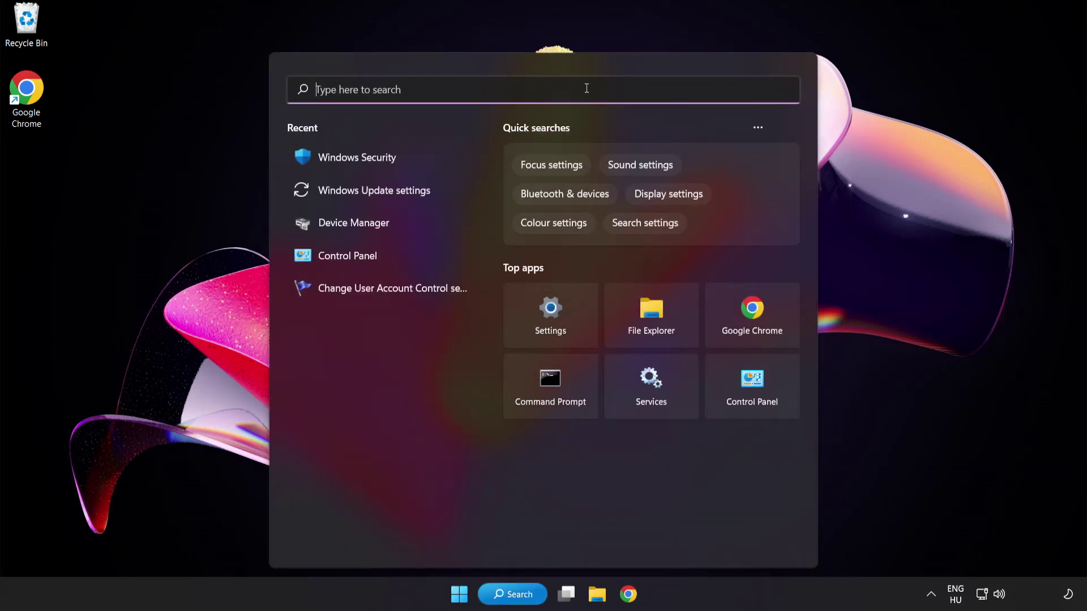
{"action": "type", "text": "device manag"}
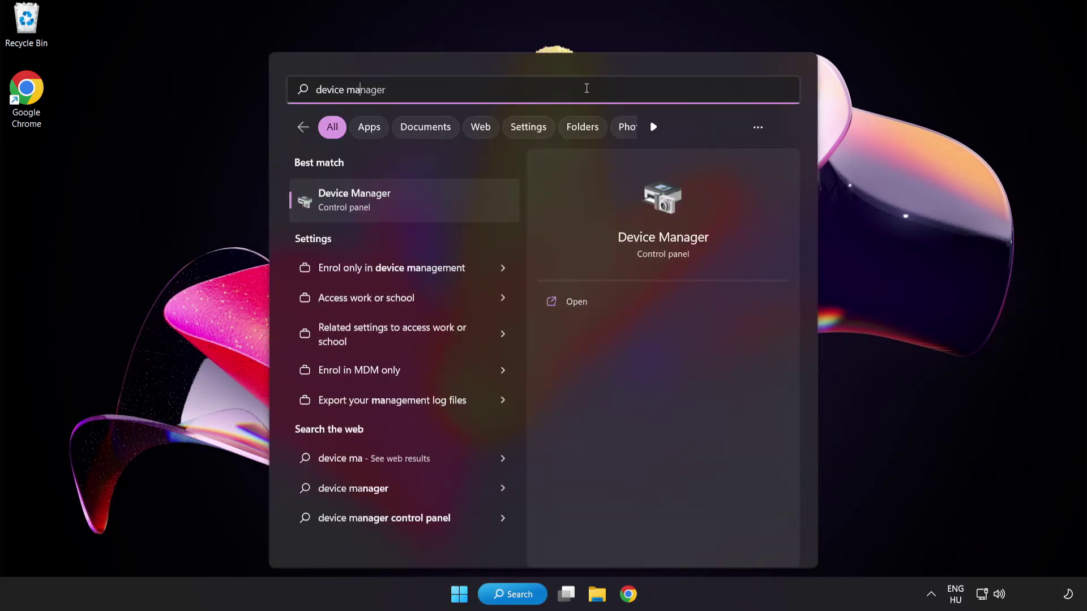
{"action": "type", "text": "er"}
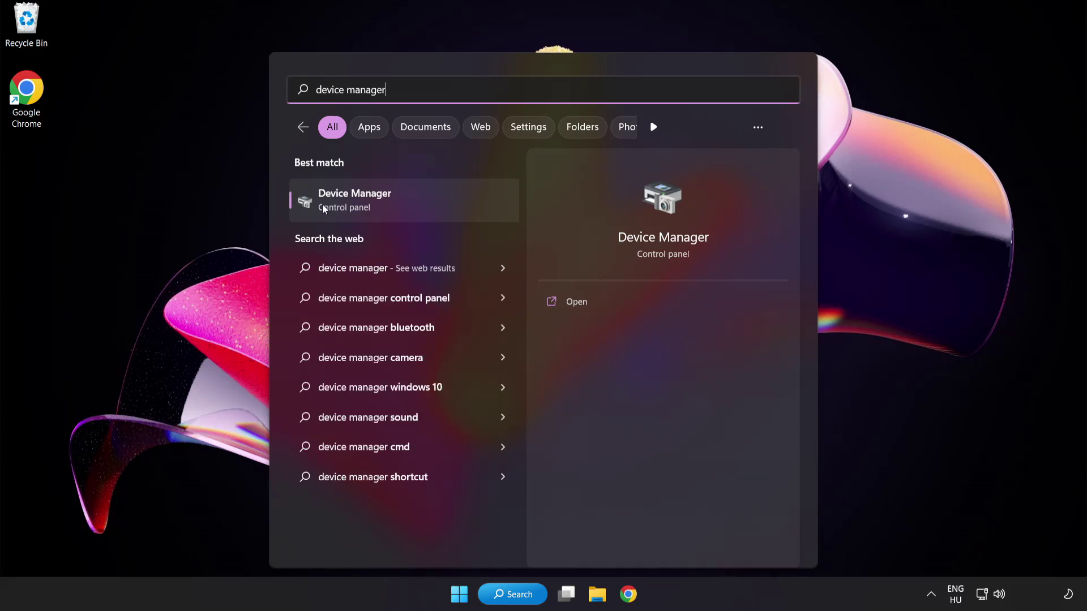
Step: Open Device Manager, expand Display adapters, and bring up the VMware SVGA 3D adapter's actions
{"action": "left_click", "coordinate": [435, 205]}
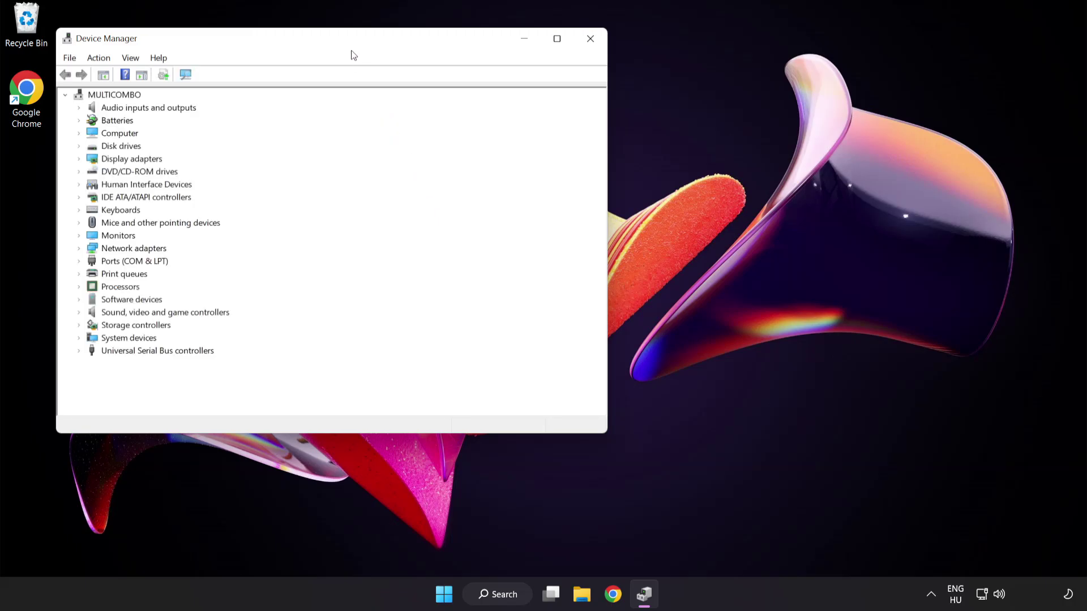
{"action": "left_click_drag", "start_coordinate": [351, 44], "coordinate": [531, 111]}
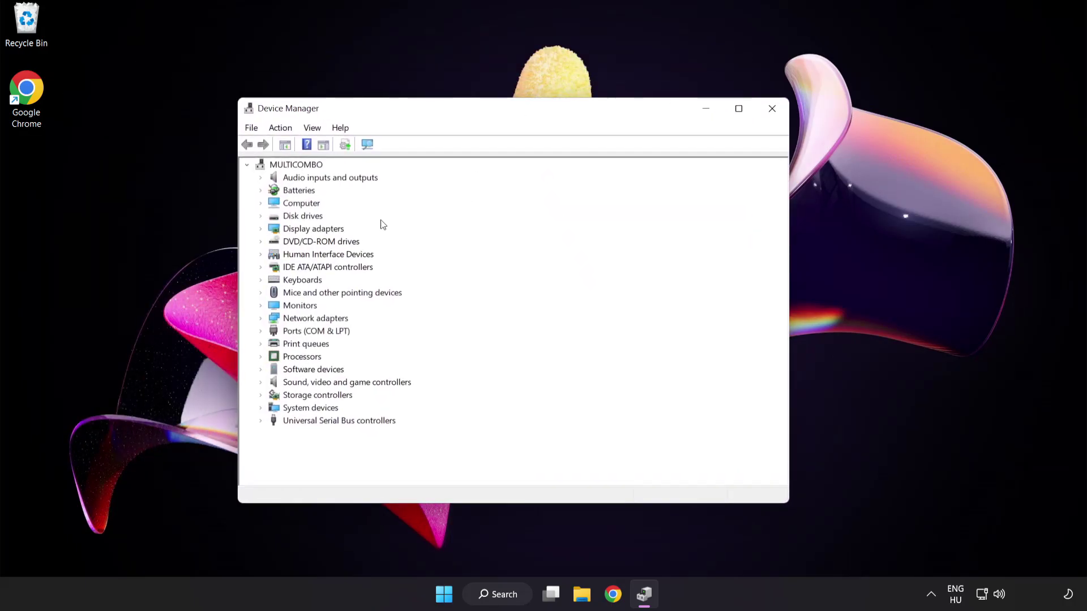
{"action": "left_click", "coordinate": [317, 230]}
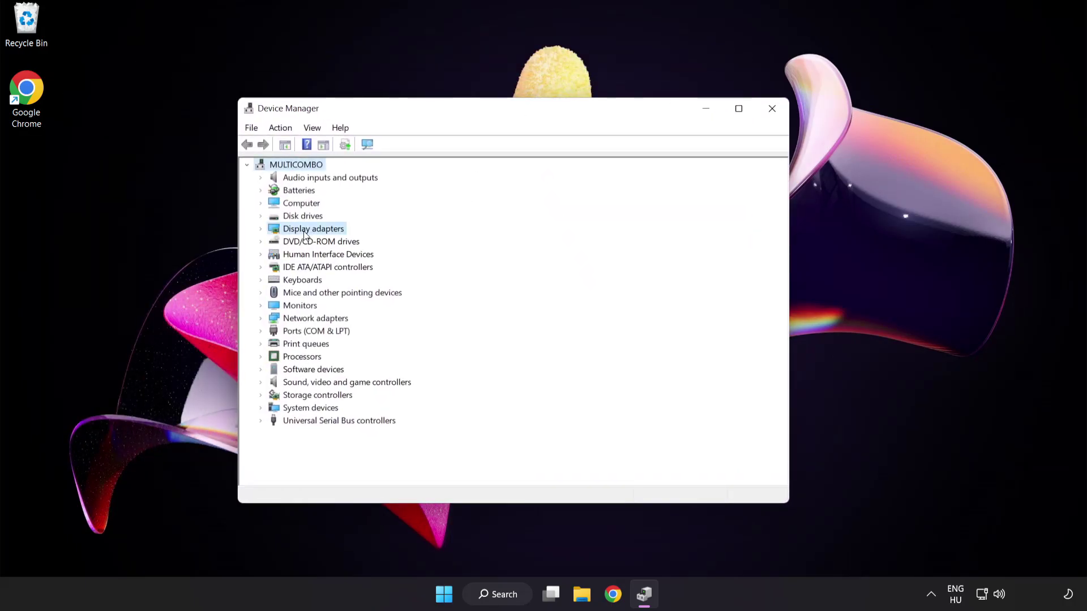
{"action": "left_click", "coordinate": [261, 230]}
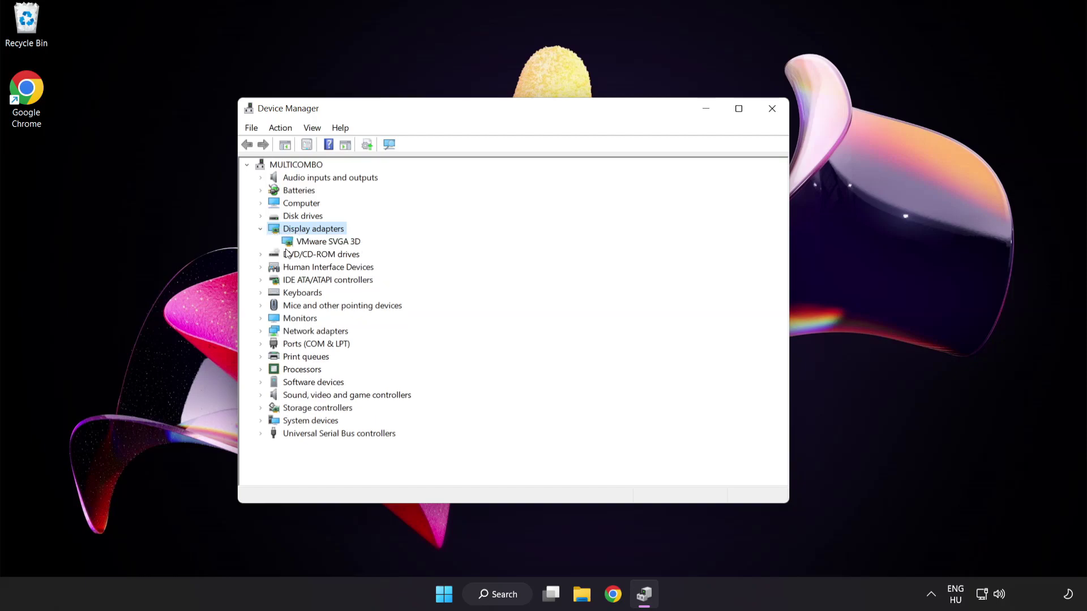
{"action": "left_click", "coordinate": [300, 243]}
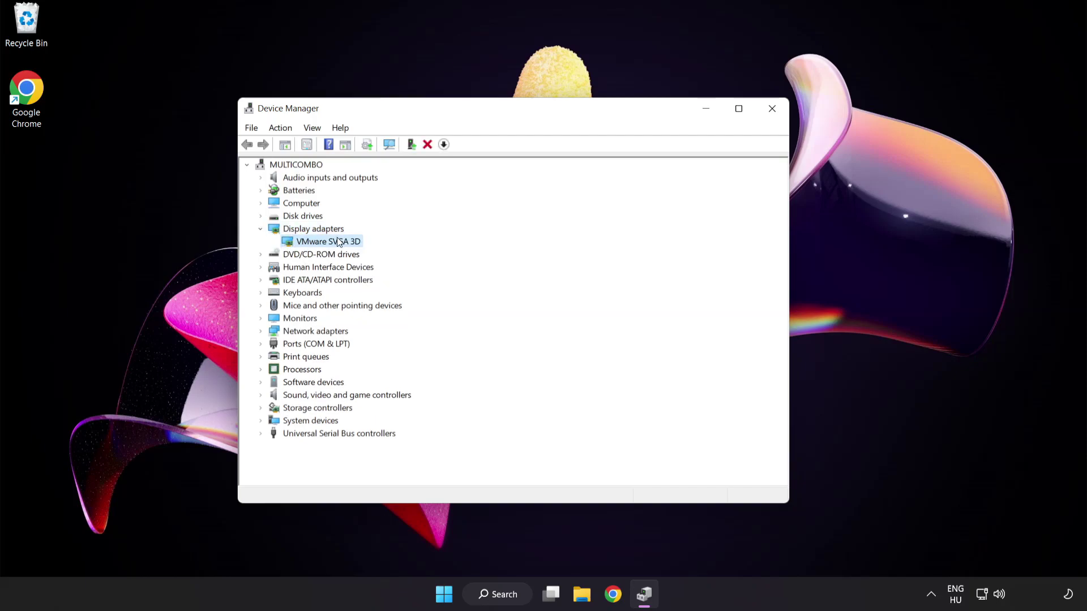
{"action": "right_click", "coordinate": [319, 241]}
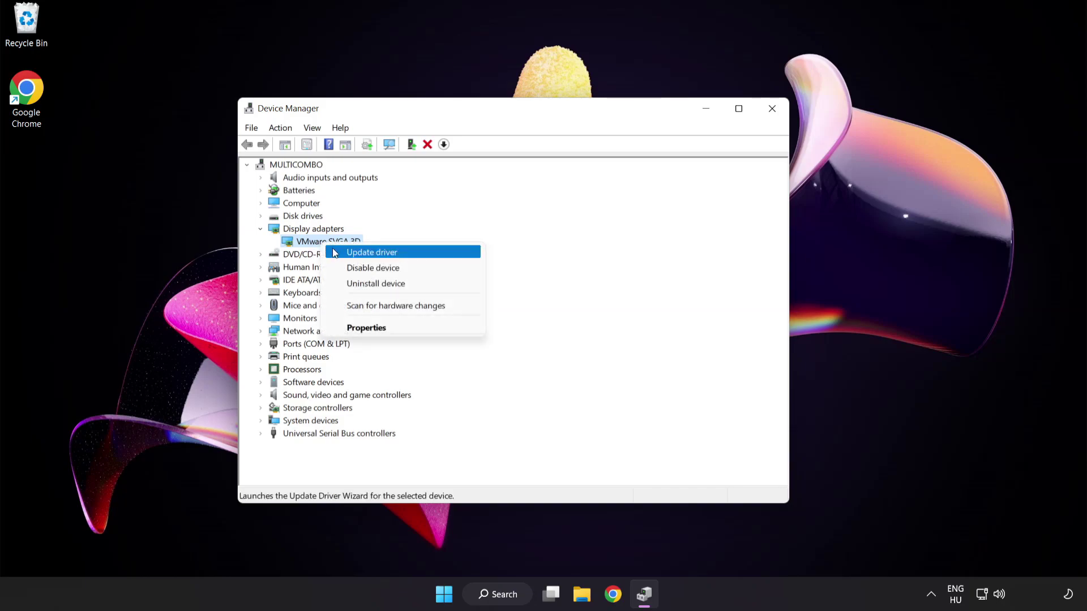
Step: Auto-search for a VMware SVGA 3D driver update, find the best driver already installed, and close the wizard
{"action": "left_click", "coordinate": [422, 255]}
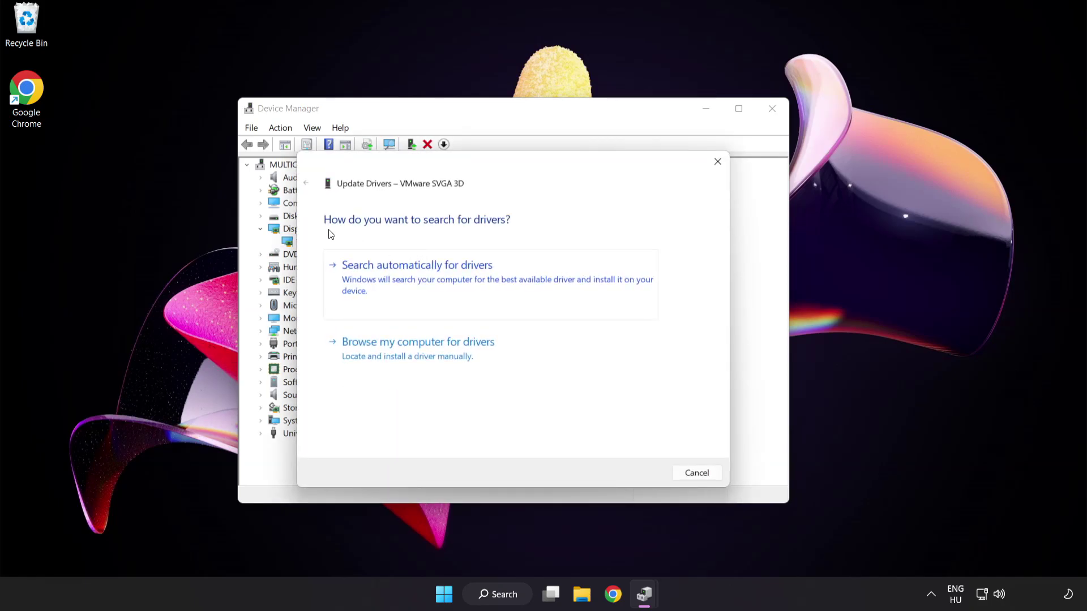
{"action": "left_click", "coordinate": [474, 277]}
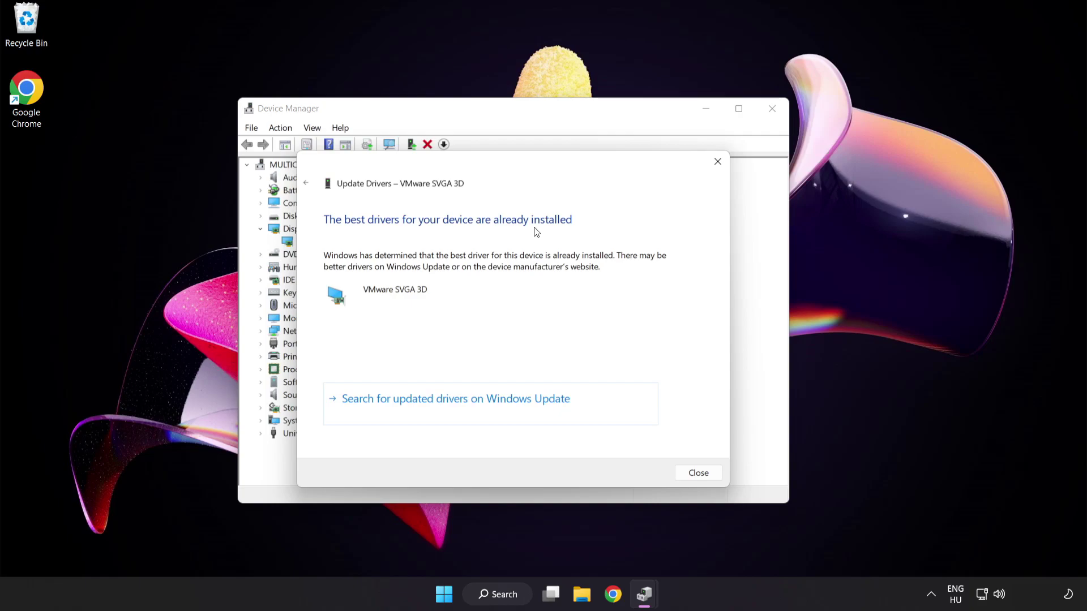
{"action": "left_click", "coordinate": [695, 473]}
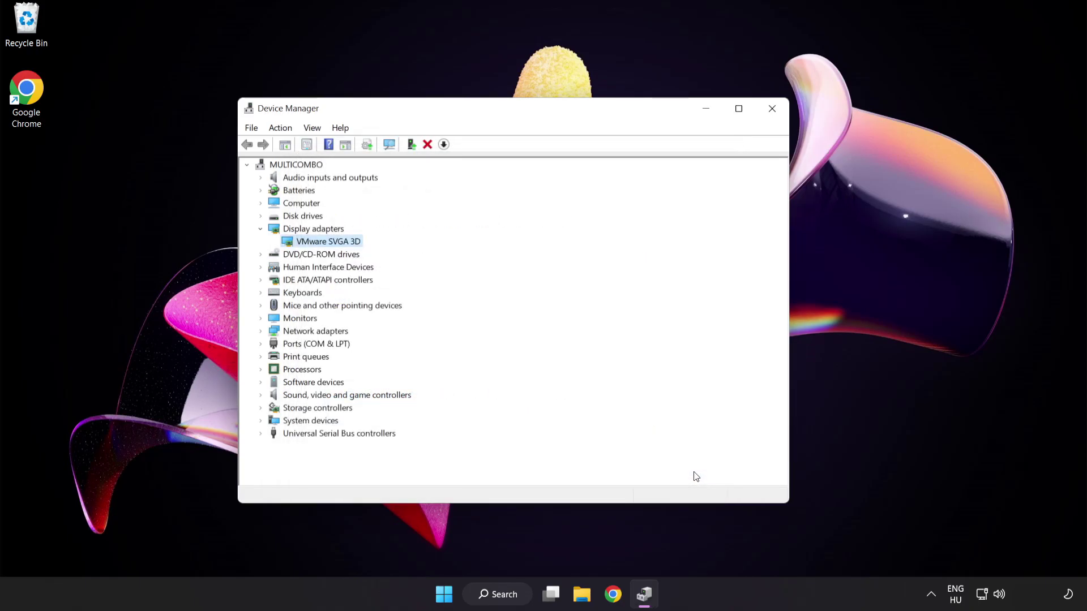
Step: Close Device Manager and search Windows for 'update'
{"action": "left_click", "coordinate": [772, 109]}
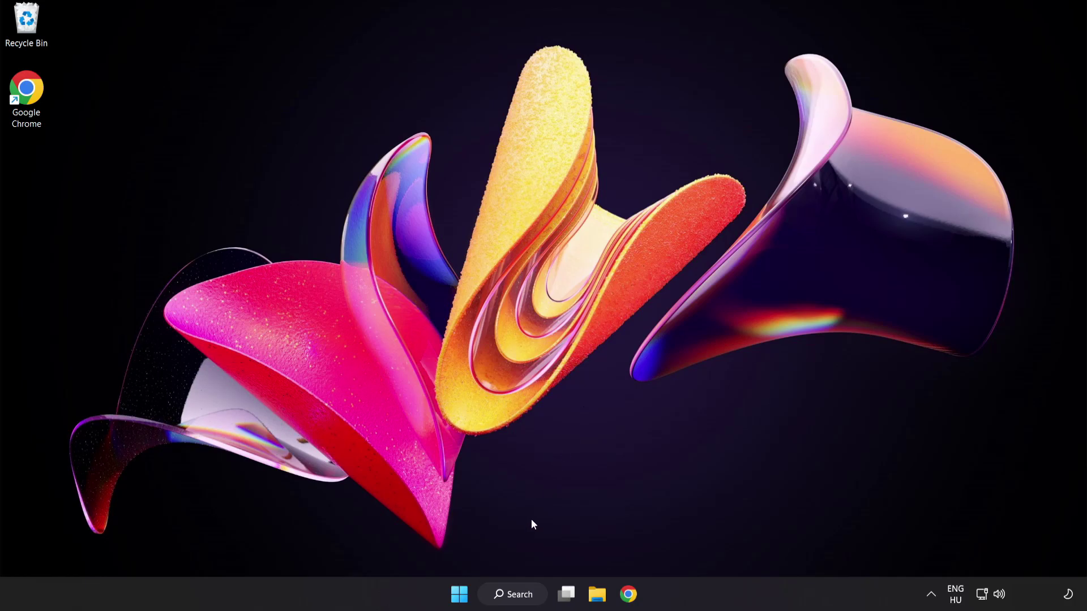
{"action": "left_click", "coordinate": [507, 596]}
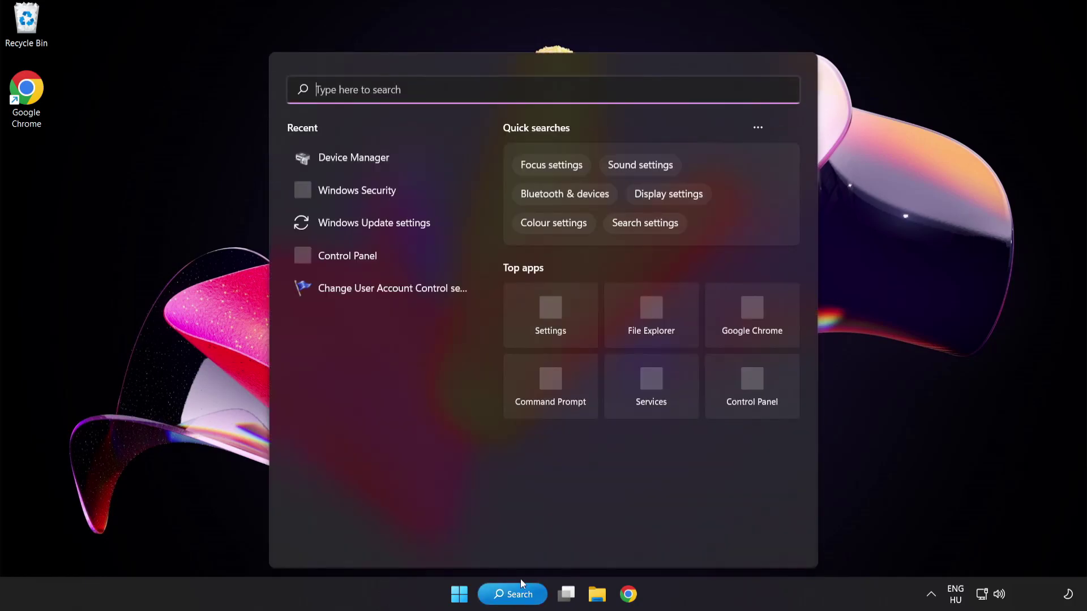
{"action": "type", "text": "update"}
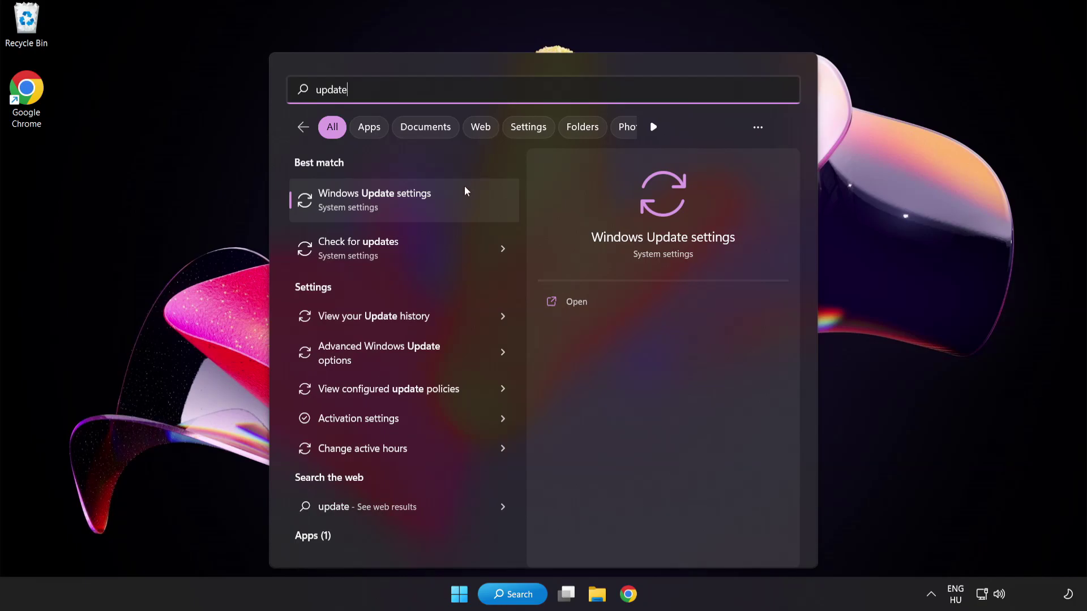
Step: Check for Windows updates, which reports the PC up to date, then close Settings
{"action": "left_click", "coordinate": [416, 205]}
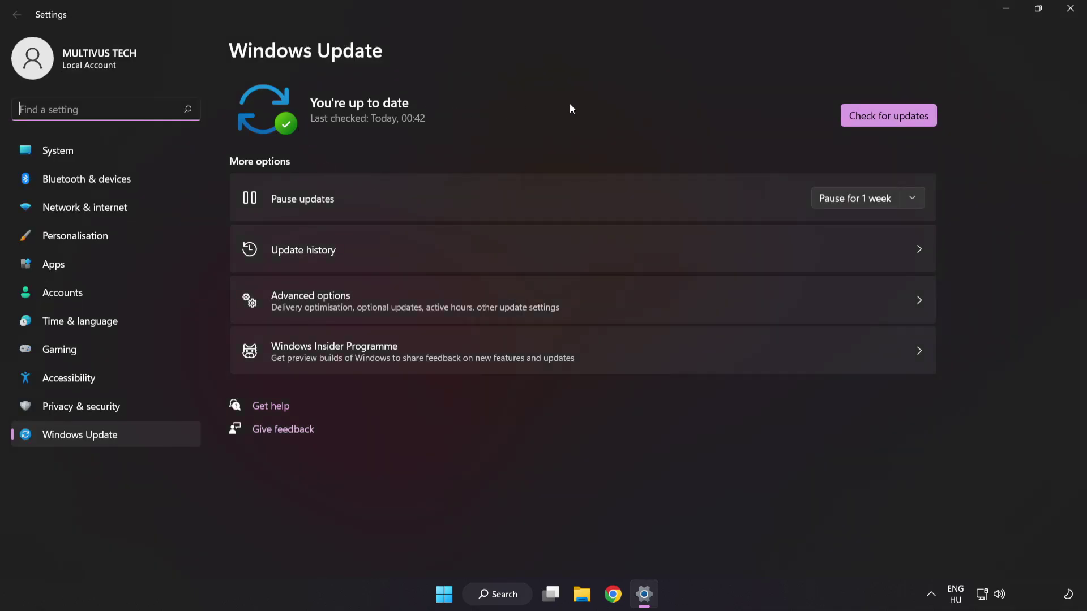
{"action": "left_click", "coordinate": [885, 122]}
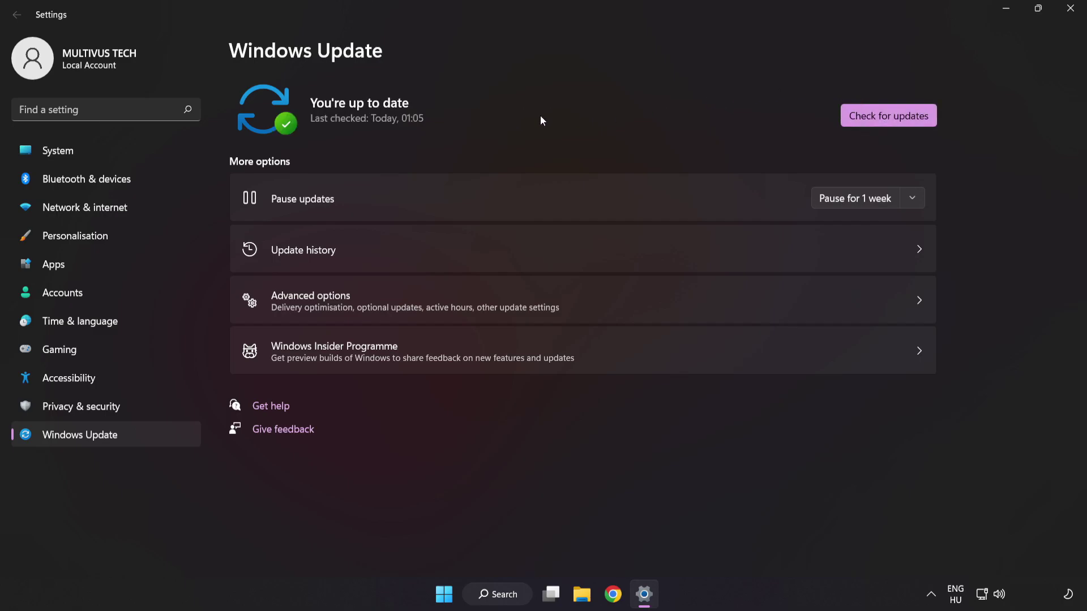
{"action": "left_click", "coordinate": [1068, 15]}
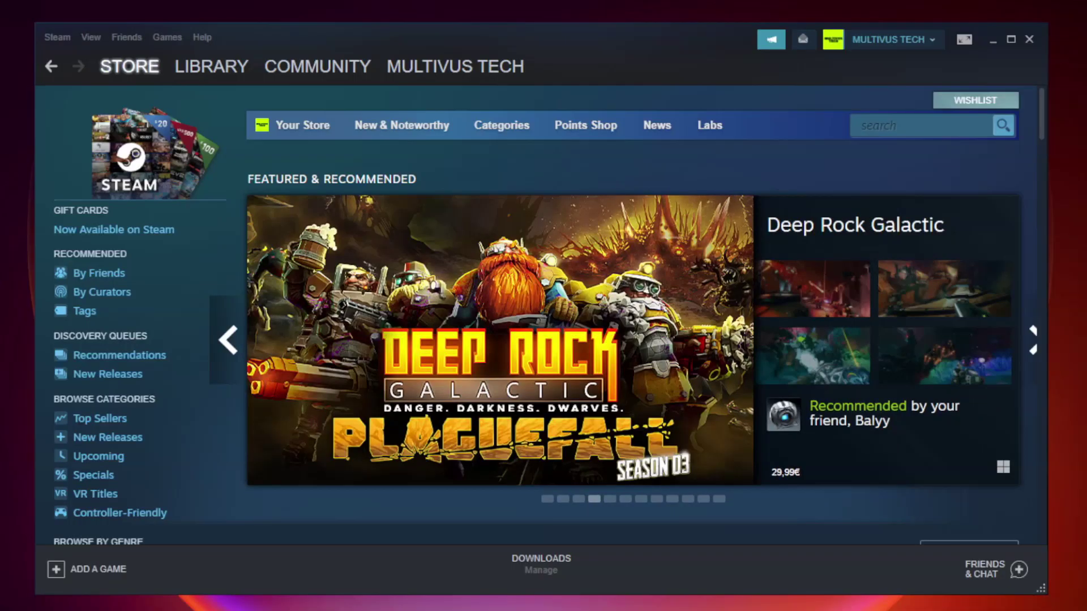
Step: Switch Steam to the Library and bring up the options for the not-working game under Favorites
{"action": "mouse_move", "coordinate": [221, 70]}
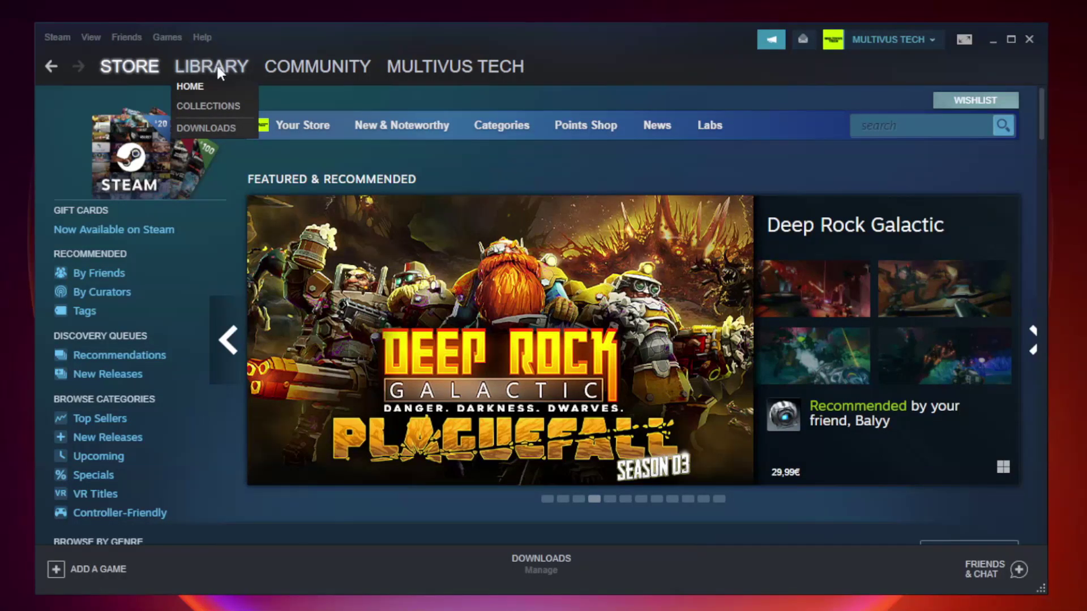
{"action": "left_click", "coordinate": [221, 71]}
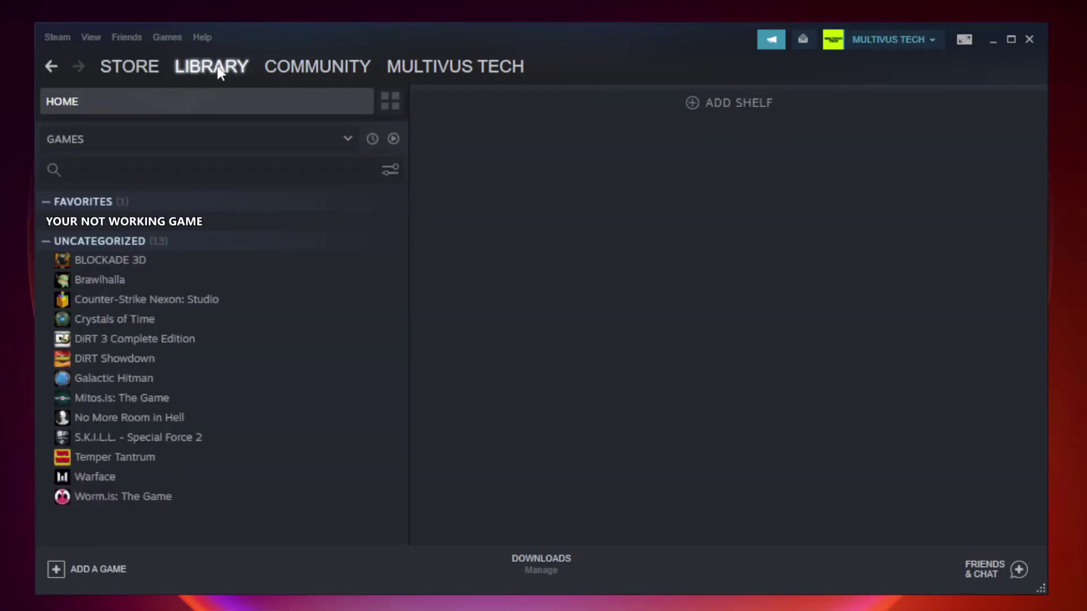
{"action": "right_click", "coordinate": [235, 227]}
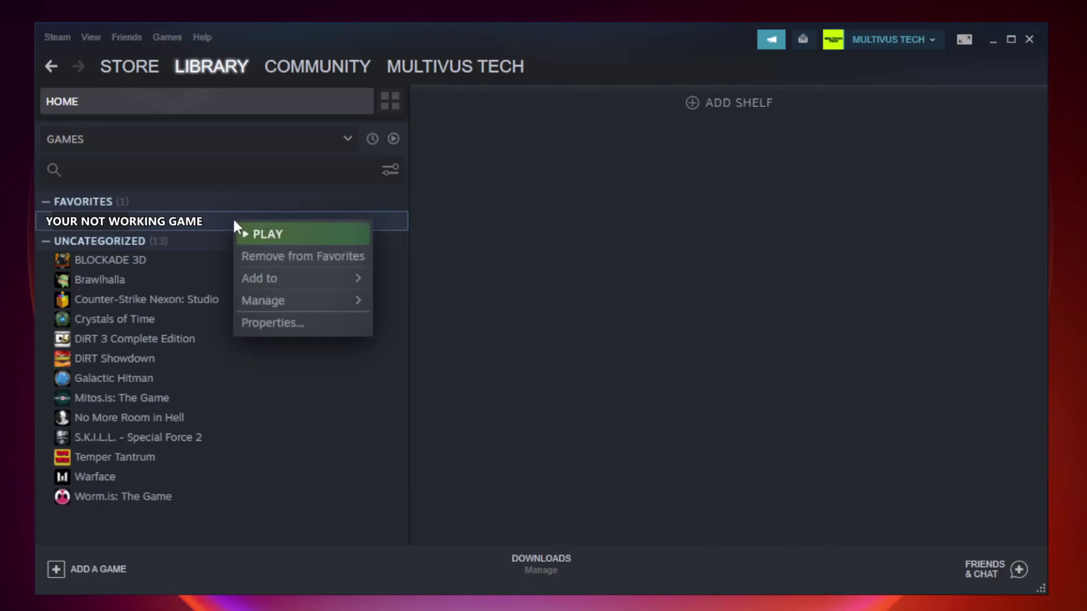
Step: Verify the integrity of Unturned's local files, with all 9192 files validated
{"action": "left_click", "coordinate": [299, 323]}
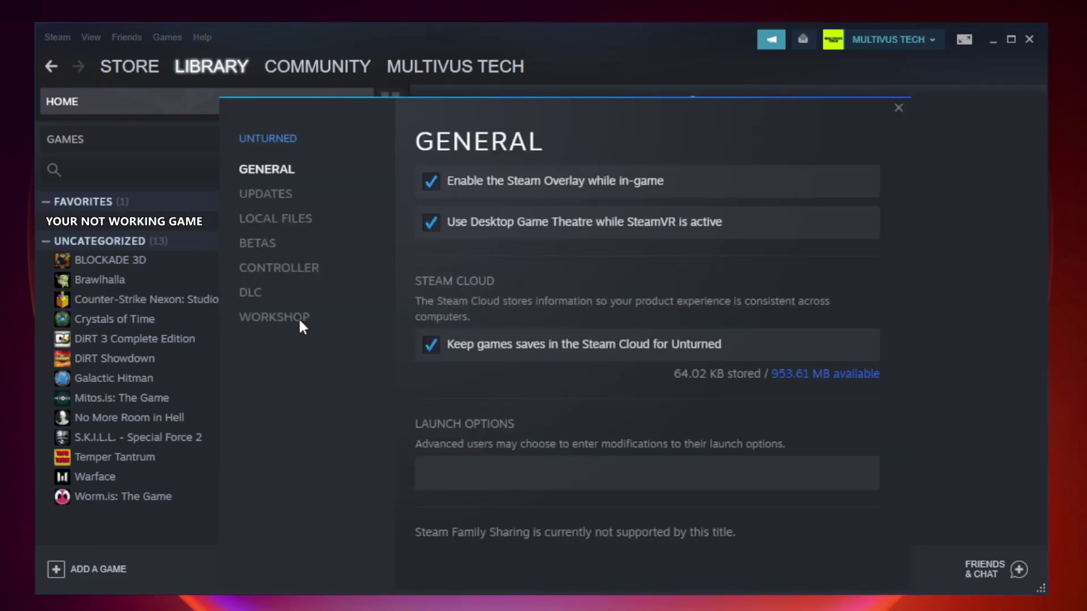
{"action": "left_click", "coordinate": [290, 226]}
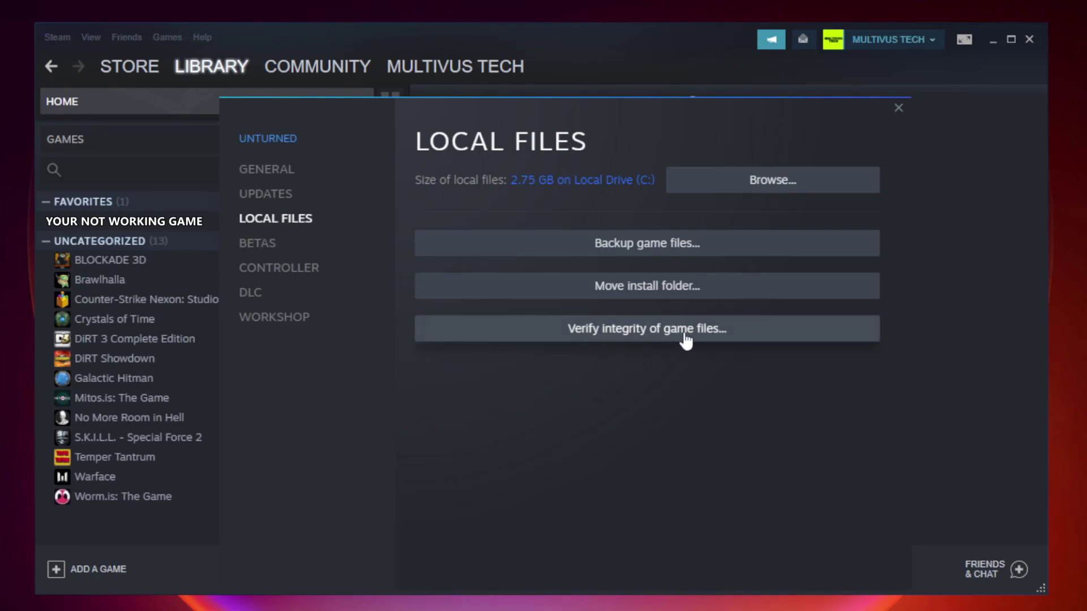
{"action": "left_click", "coordinate": [658, 340]}
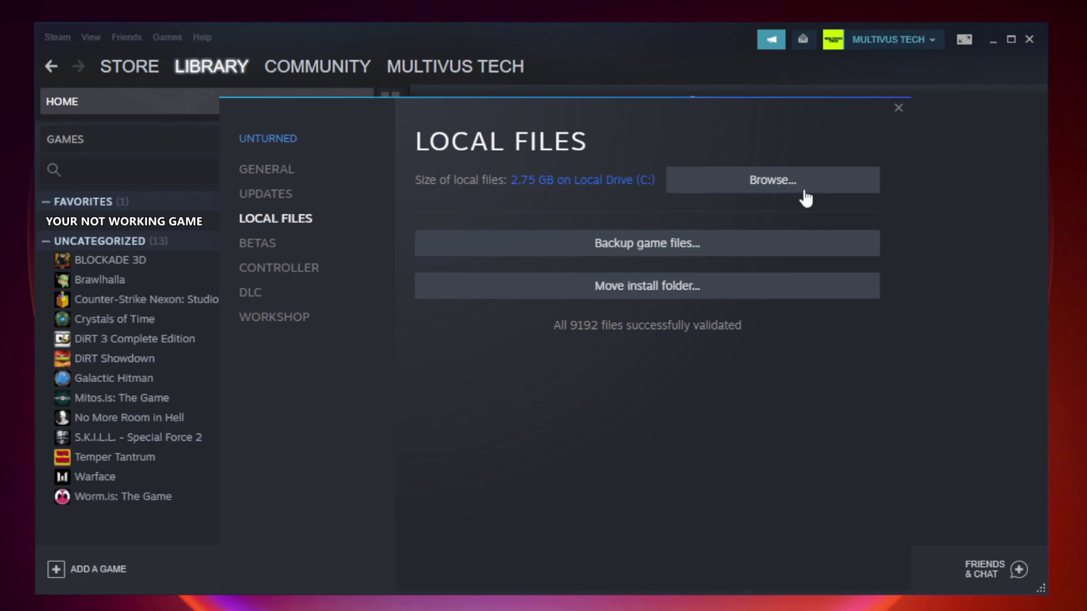
Step: Open the game's install folder and bring up the YOUR NOT WORKING GAME shortcut's context menu
{"action": "left_click", "coordinate": [776, 192]}
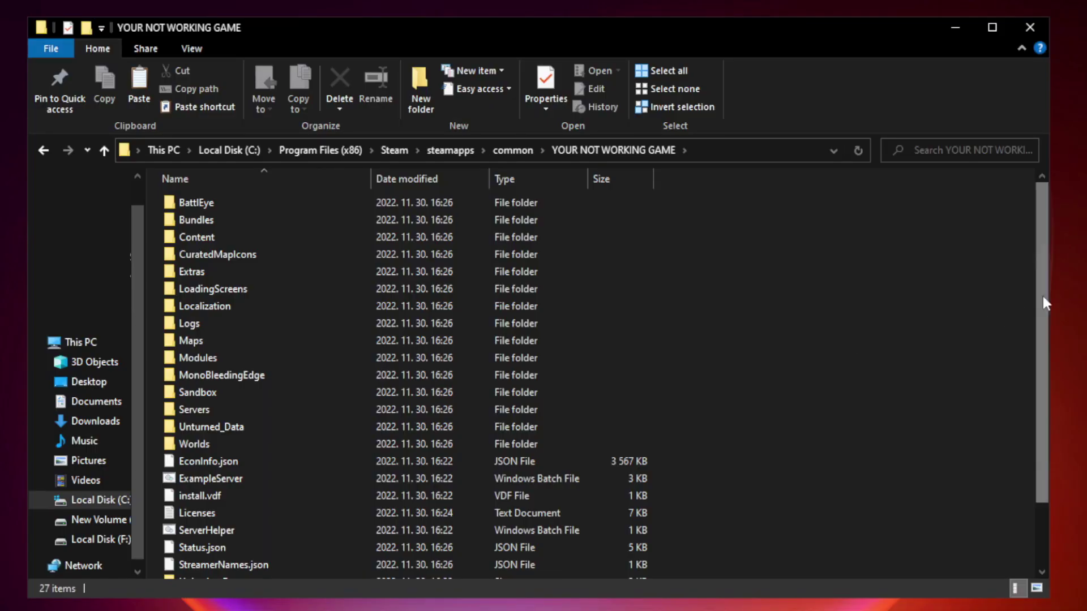
{"action": "left_click_drag", "start_coordinate": [1044, 298], "coordinate": [1045, 396]}
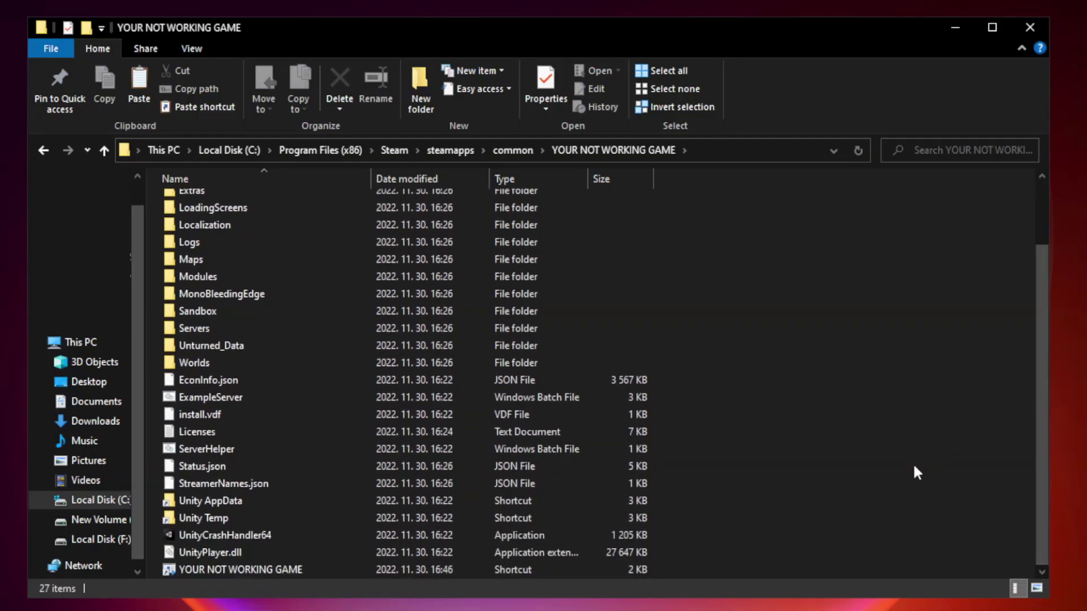
{"action": "left_click", "coordinate": [433, 569]}
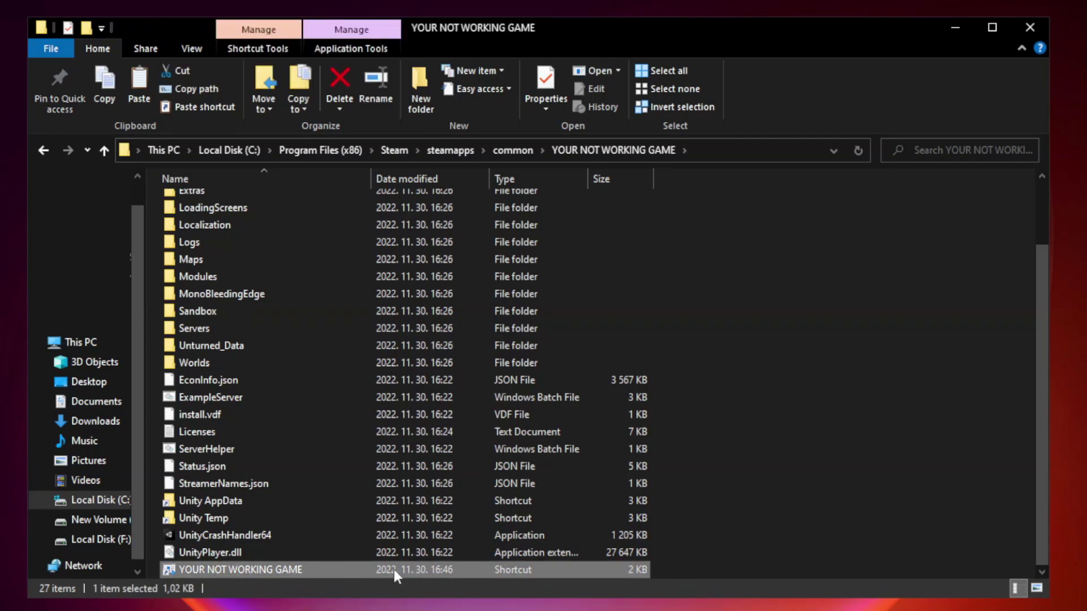
{"action": "right_click", "coordinate": [369, 570]}
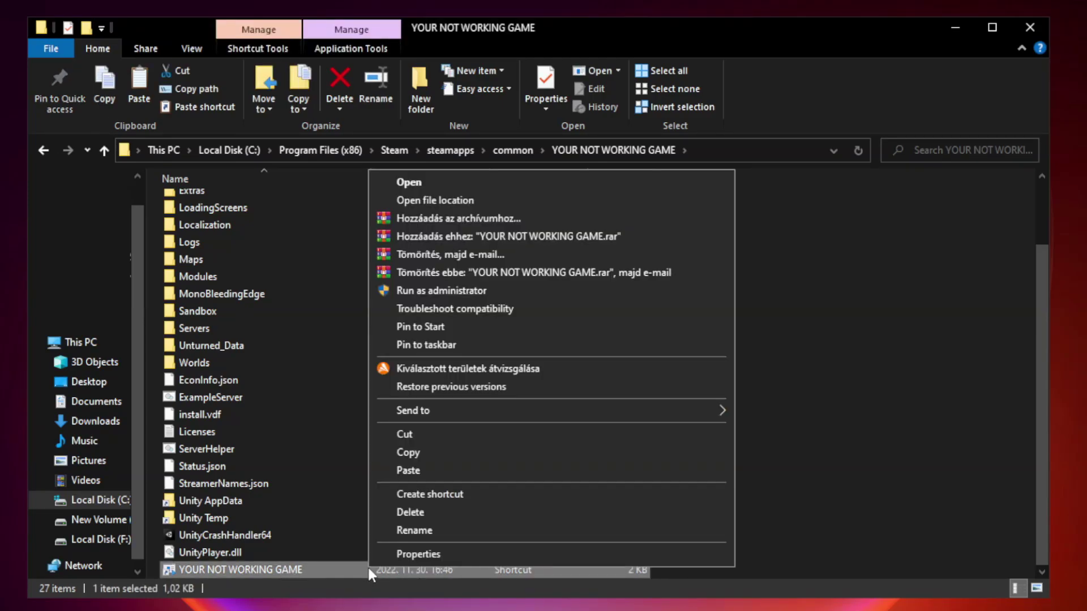
Step: Set the shortcut to Windows 8 compatibility mode, disable fullscreen optimizations, and run as administrator
{"action": "left_click", "coordinate": [547, 556]}
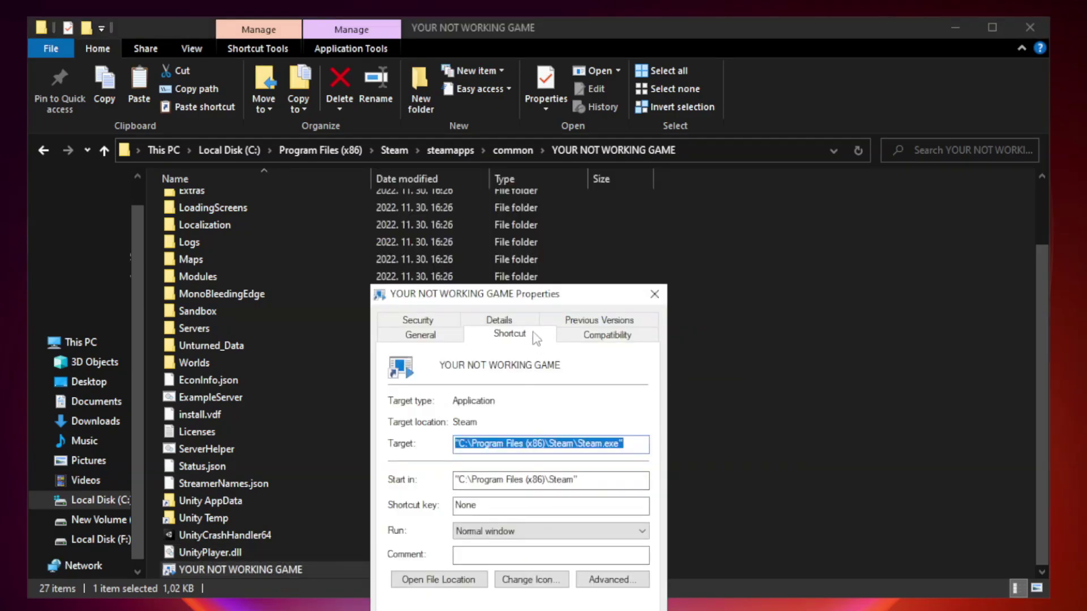
{"action": "left_click_drag", "start_coordinate": [540, 300], "coordinate": [539, 123]}
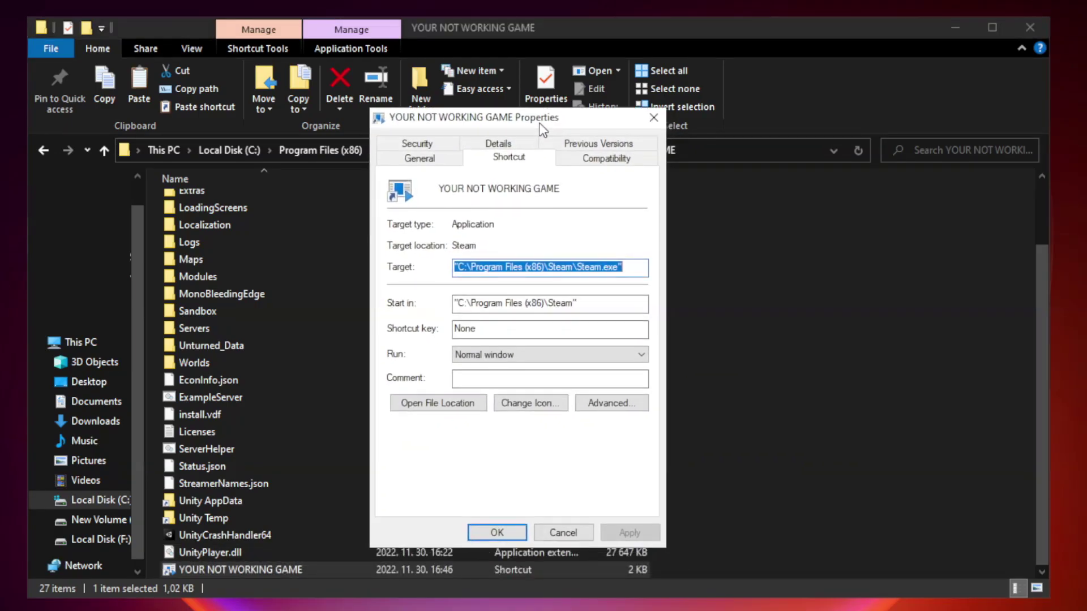
{"action": "left_click", "coordinate": [604, 160]}
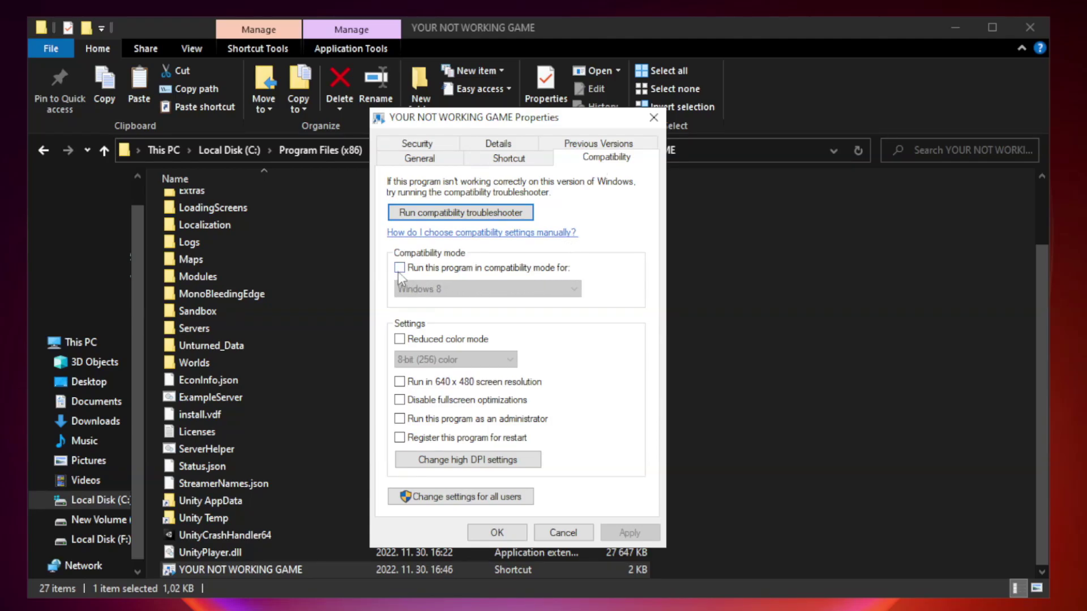
{"action": "left_click", "coordinate": [434, 271]}
{"action": "left_click", "coordinate": [488, 290]}
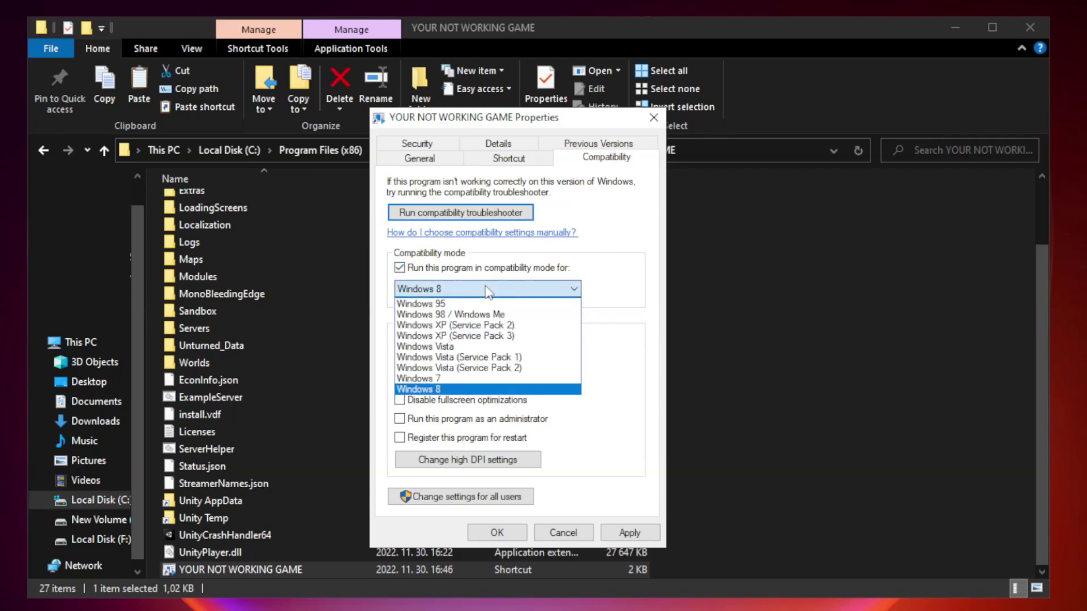
{"action": "left_click", "coordinate": [460, 390]}
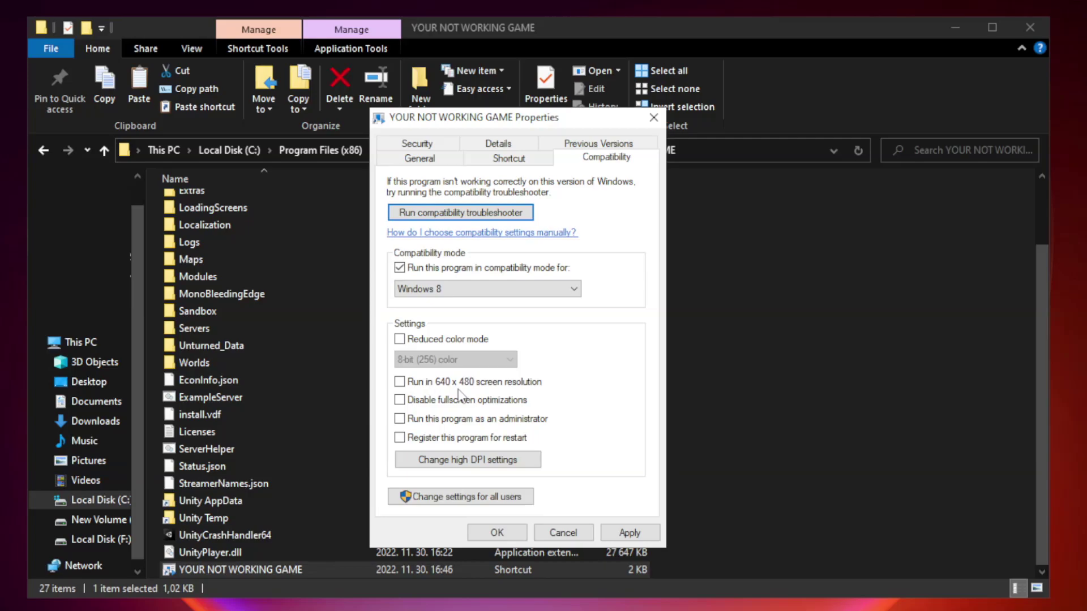
{"action": "left_click", "coordinate": [426, 401]}
{"action": "left_click", "coordinate": [427, 422]}
{"action": "left_click", "coordinate": [634, 534]}
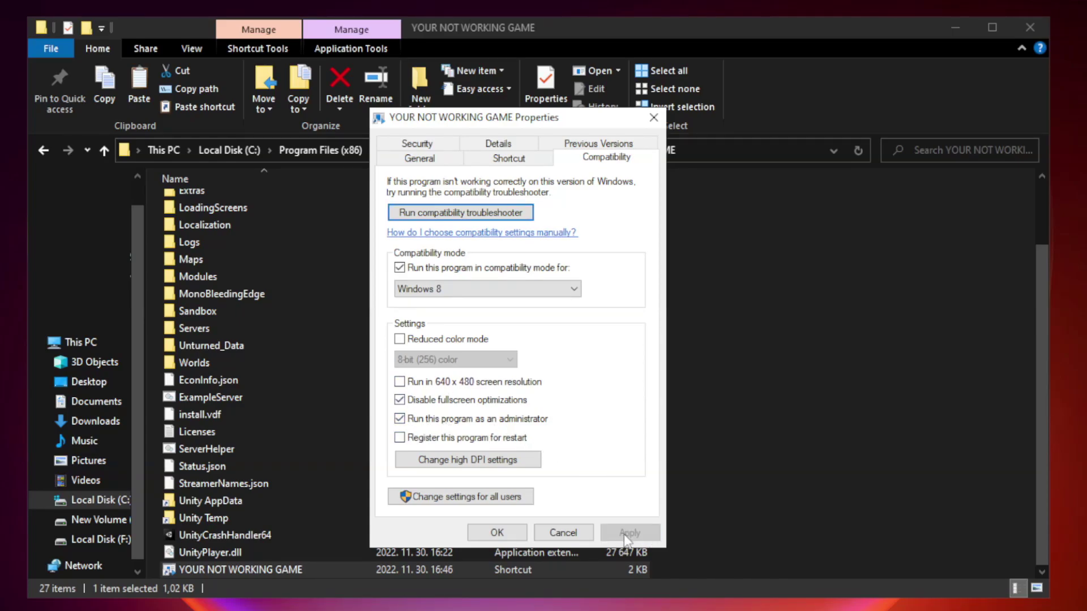
{"action": "left_click", "coordinate": [497, 534]}
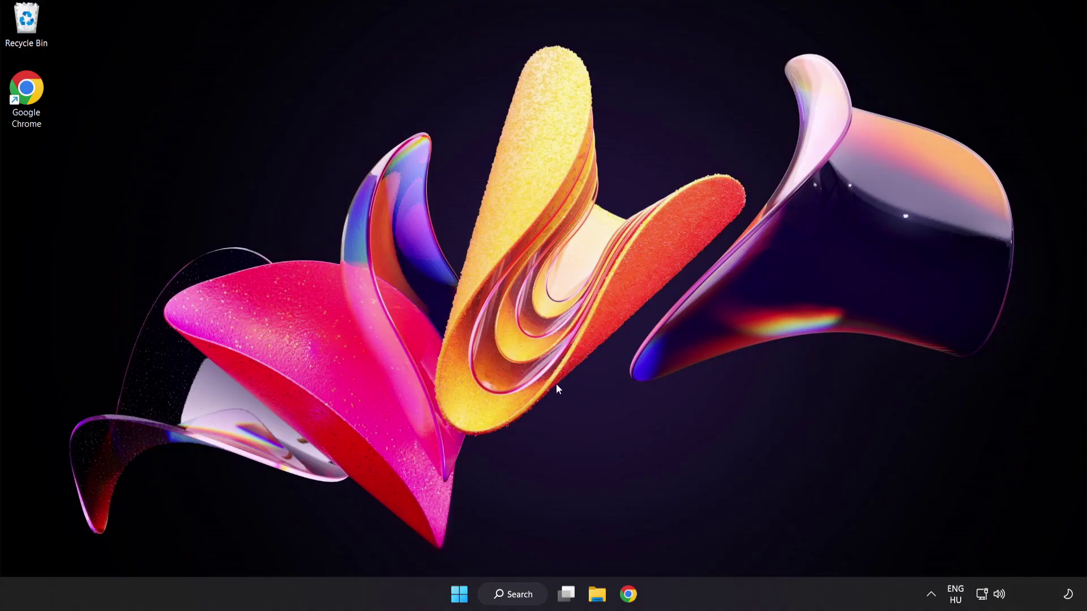
Step: In Task Manager Startup, disable Cortana, Phone Link, Terminal and the Windows Security notification icon
{"action": "right_click", "coordinate": [463, 598]}
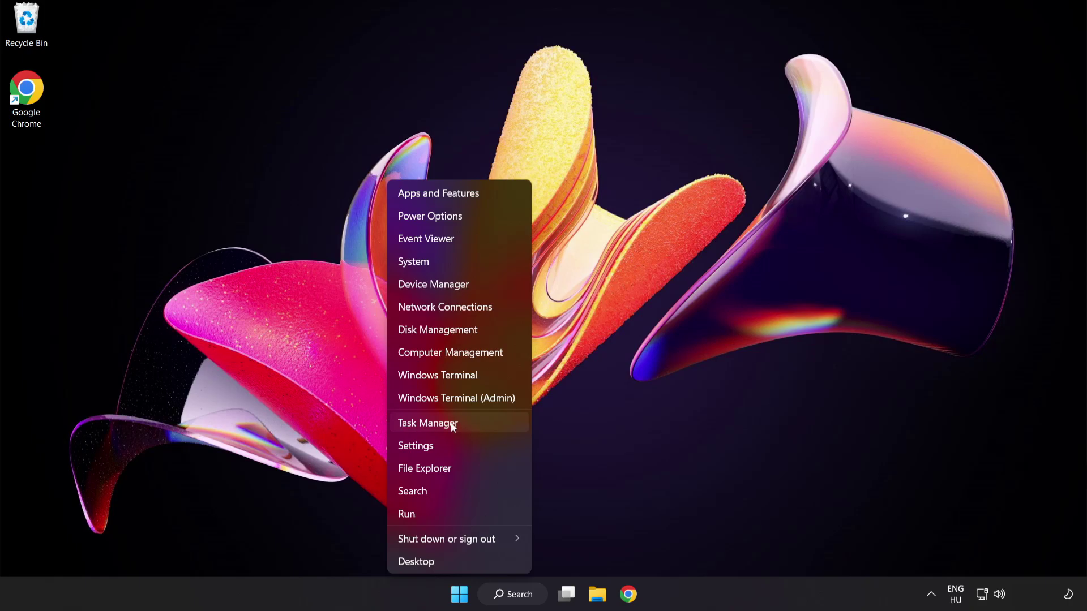
{"action": "left_click", "coordinate": [469, 422]}
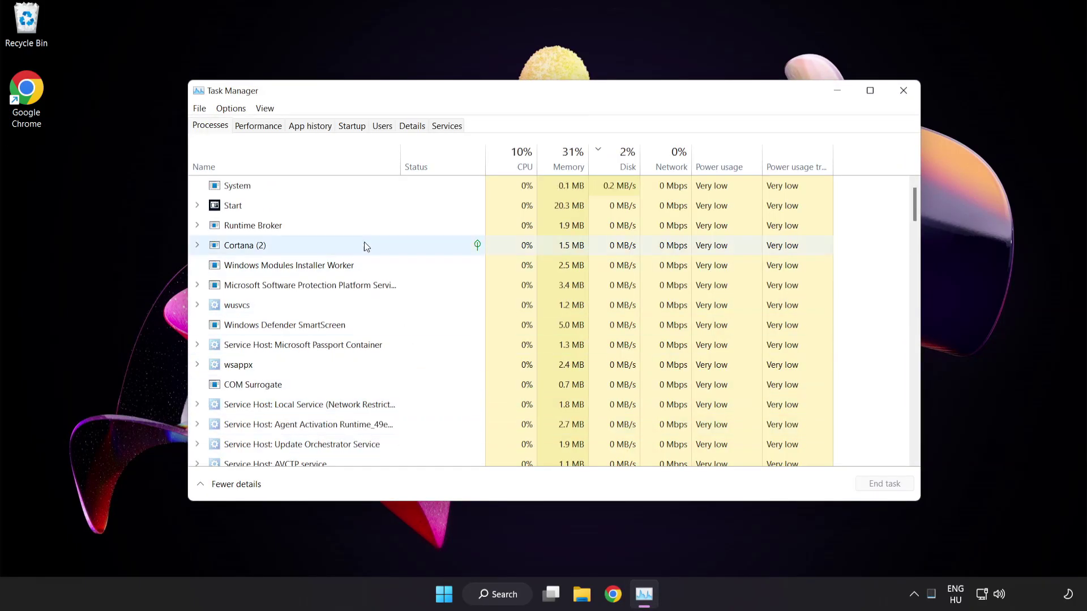
{"action": "left_click", "coordinate": [360, 130]}
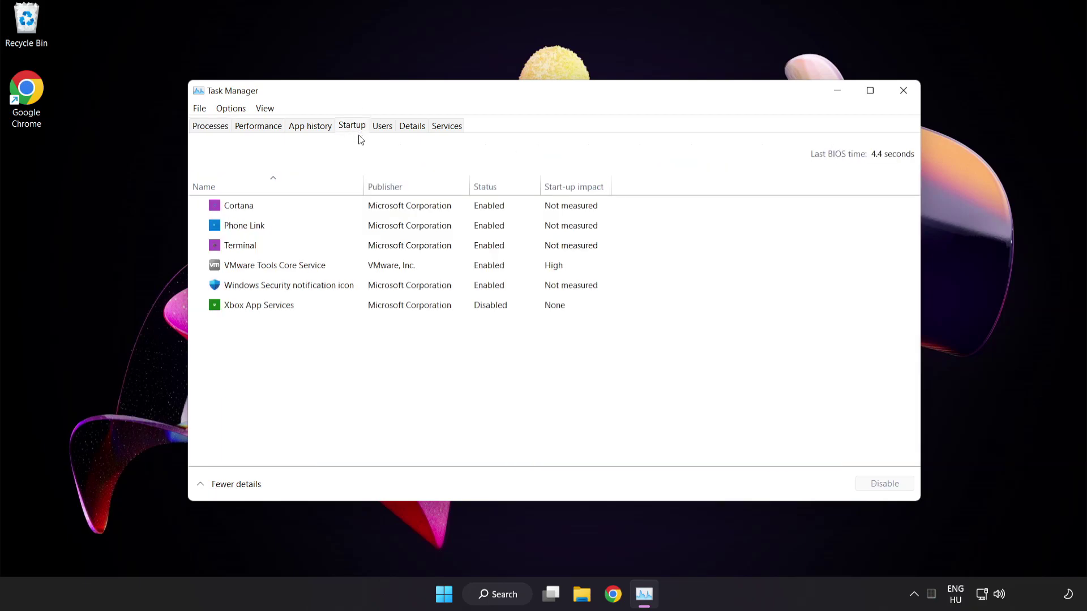
{"action": "left_click", "coordinate": [362, 213]}
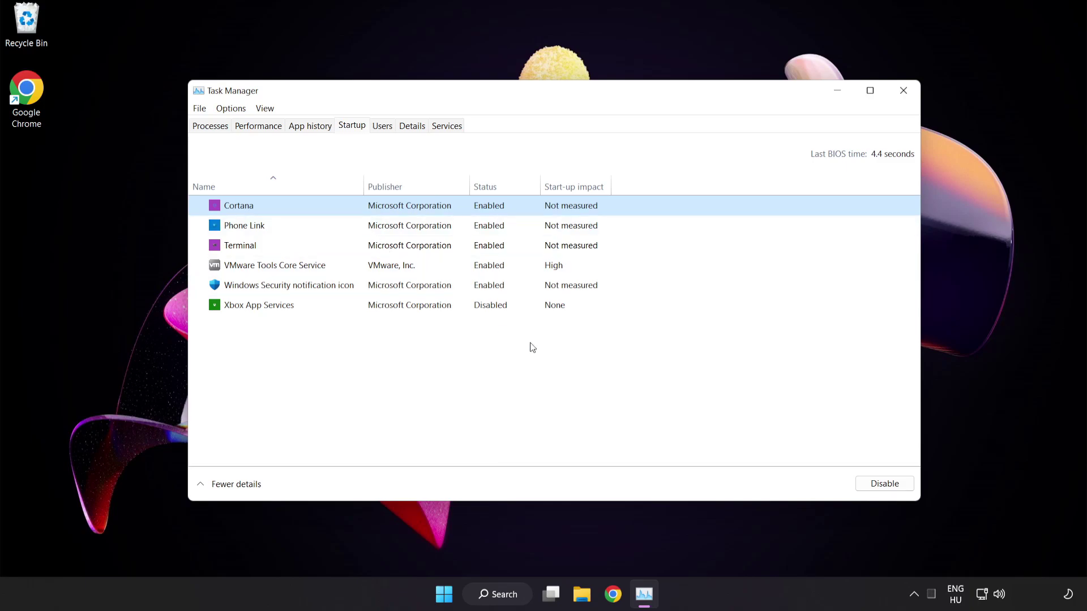
{"action": "left_click", "coordinate": [889, 488]}
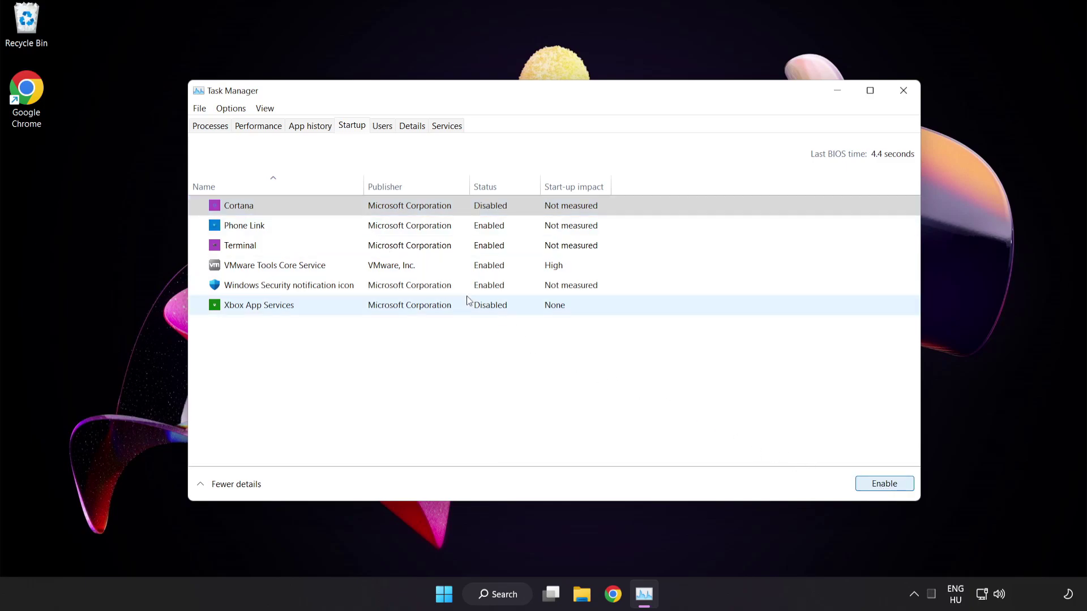
{"action": "left_click", "coordinate": [336, 224]}
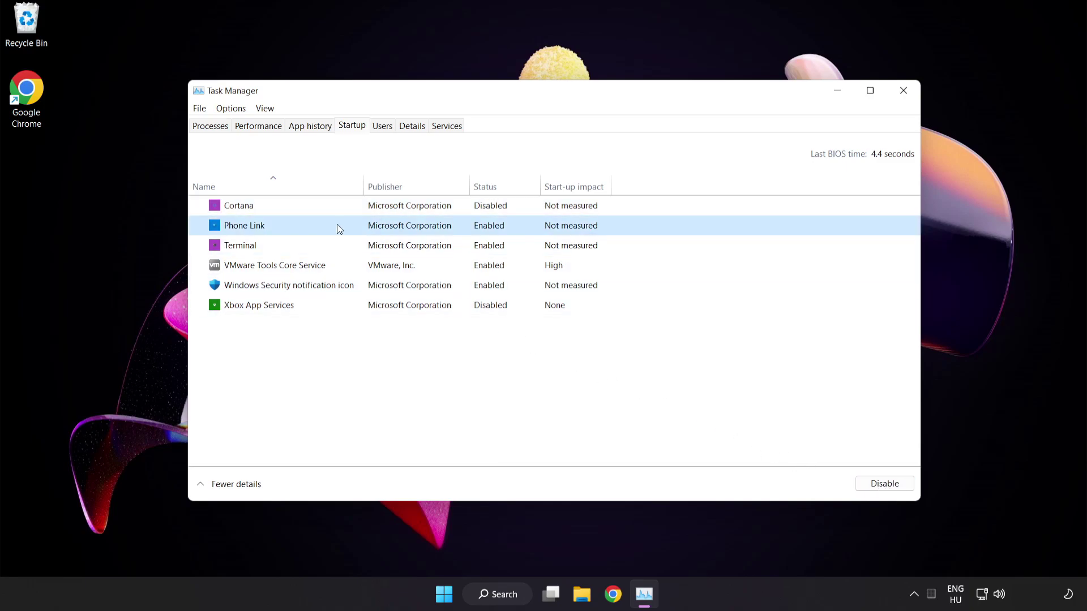
{"action": "left_click", "coordinate": [881, 489]}
{"action": "left_click", "coordinate": [362, 247]}
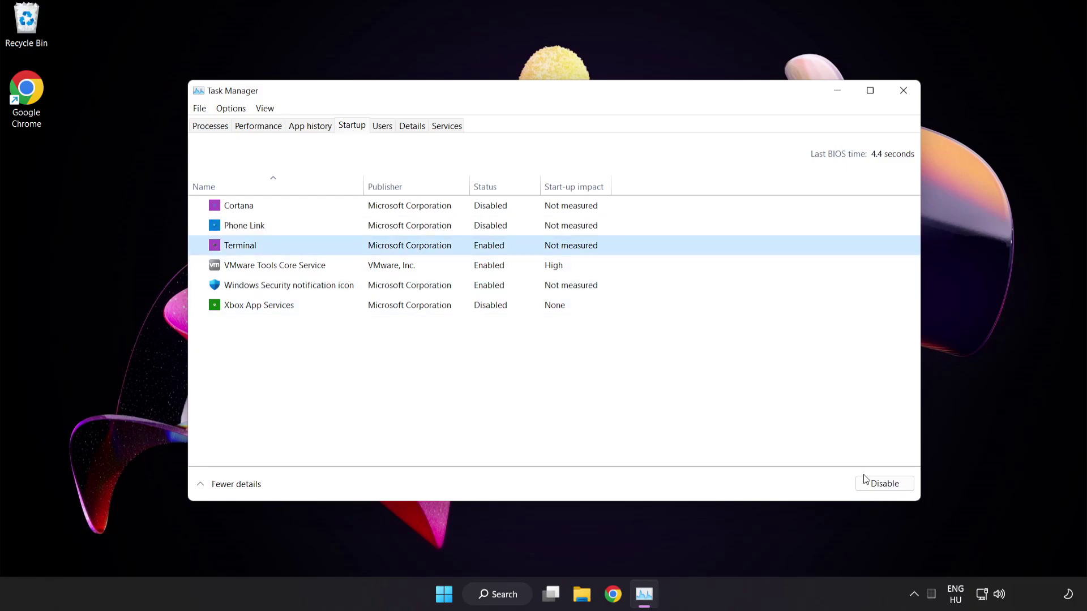
{"action": "left_click", "coordinate": [880, 483]}
{"action": "left_click", "coordinate": [374, 289]}
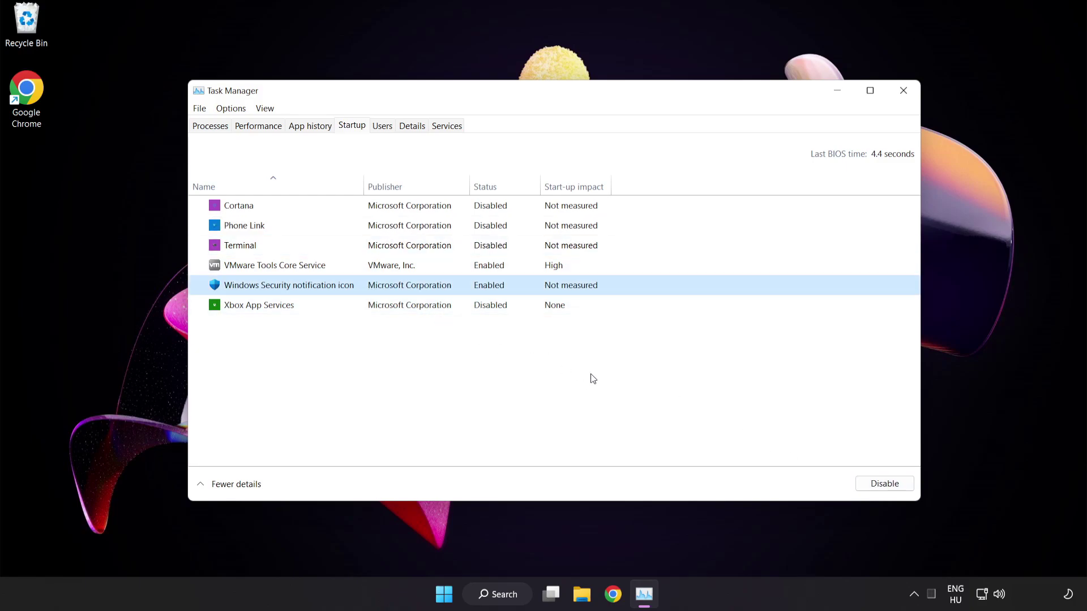
{"action": "left_click", "coordinate": [875, 488]}
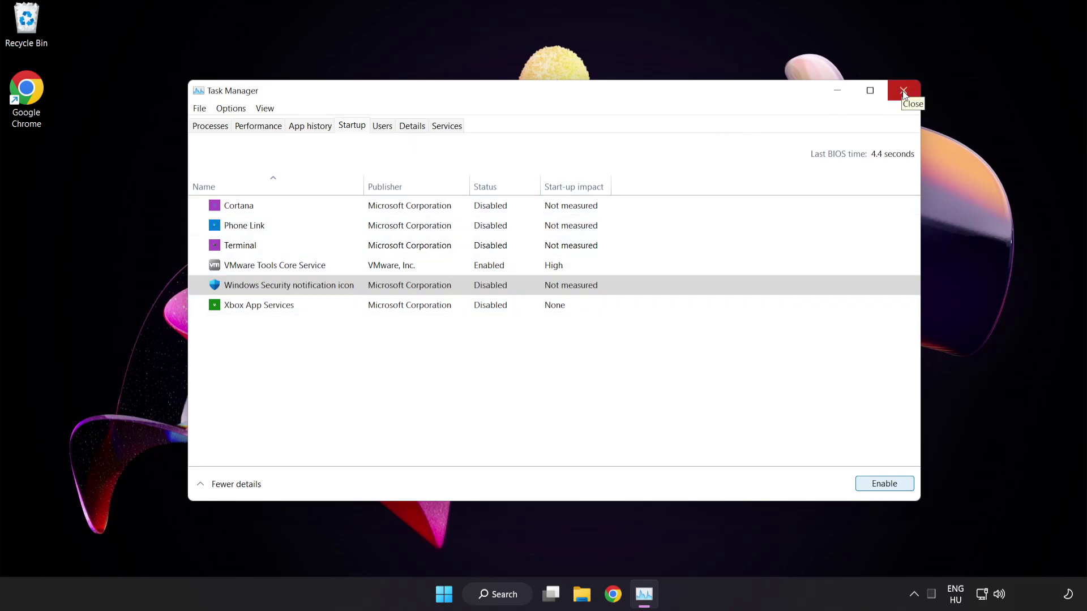
Step: Close Task Manager and download the DirectX End-User Runtime Web Installer, dxwebsetup (1).exe, in Chrome
{"action": "left_click", "coordinate": [903, 91]}
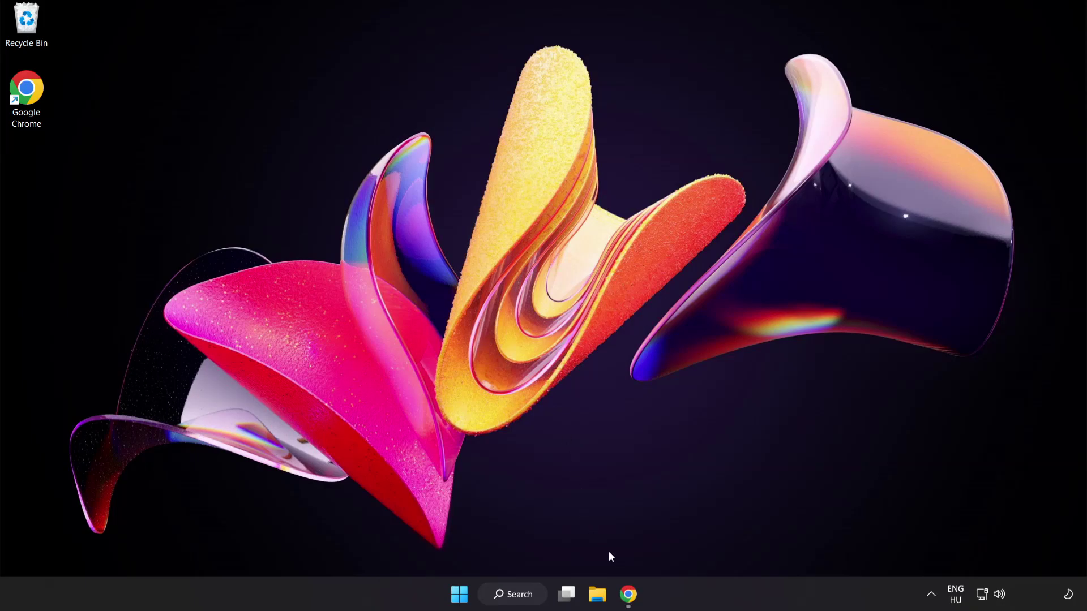
{"action": "left_click", "coordinate": [630, 595]}
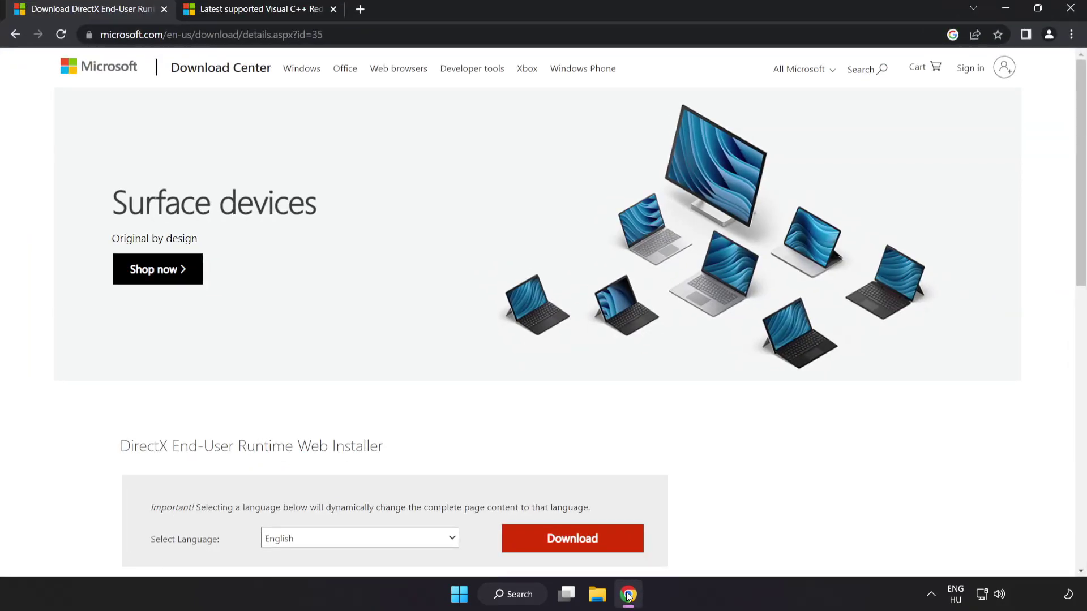
{"action": "left_click", "coordinate": [363, 35]}
{"action": "left_click", "coordinate": [390, 34]}
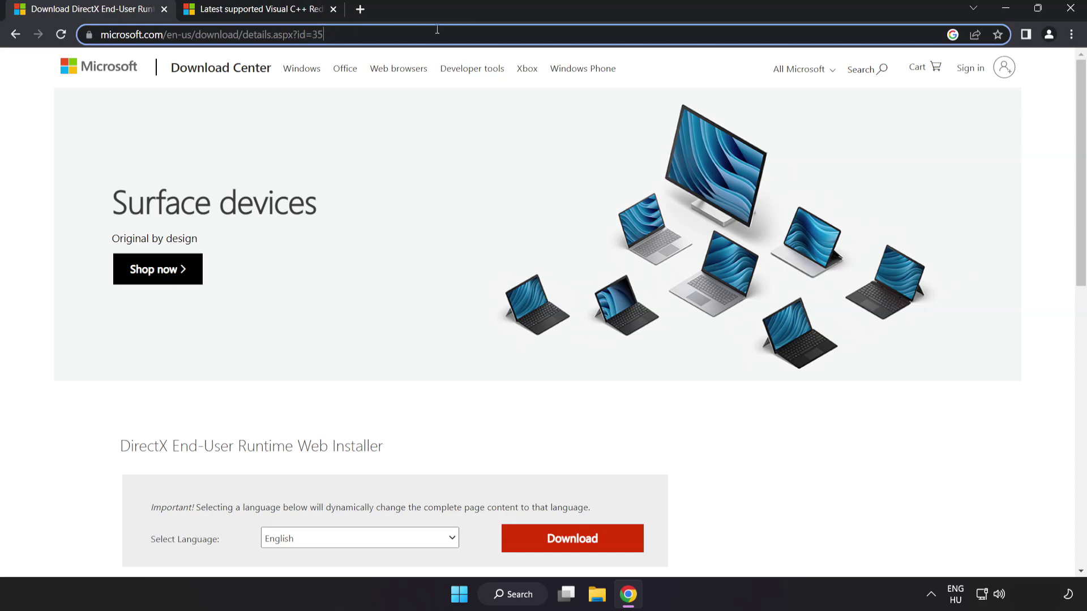
{"action": "left_click", "coordinate": [761, 461]}
{"action": "scroll", "coordinate": [756, 453], "scroll_direction": "down", "scroll_amount": 2}
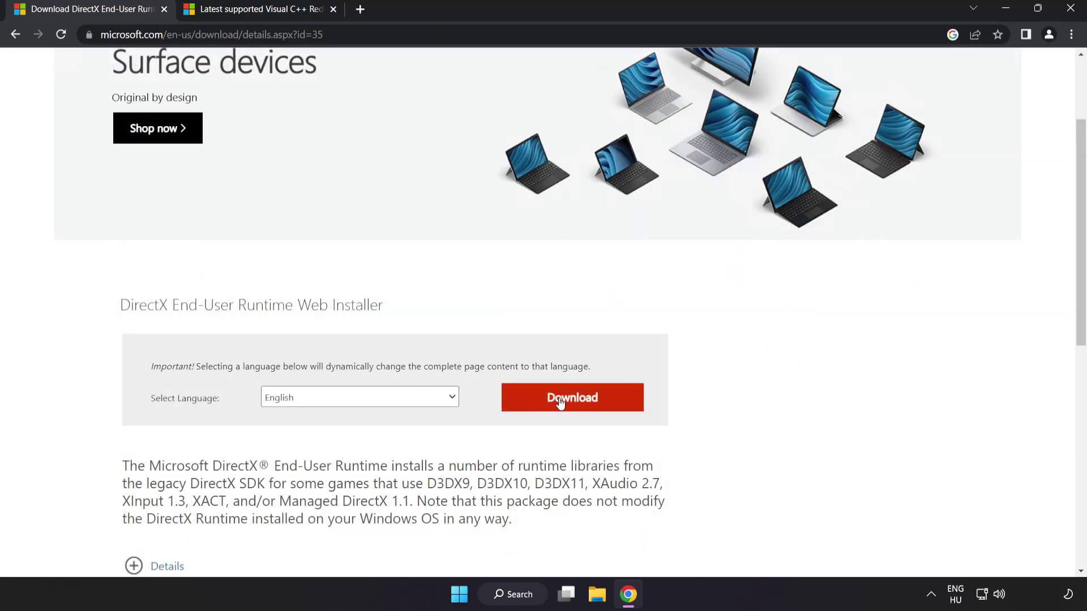
{"action": "left_click", "coordinate": [585, 410]}
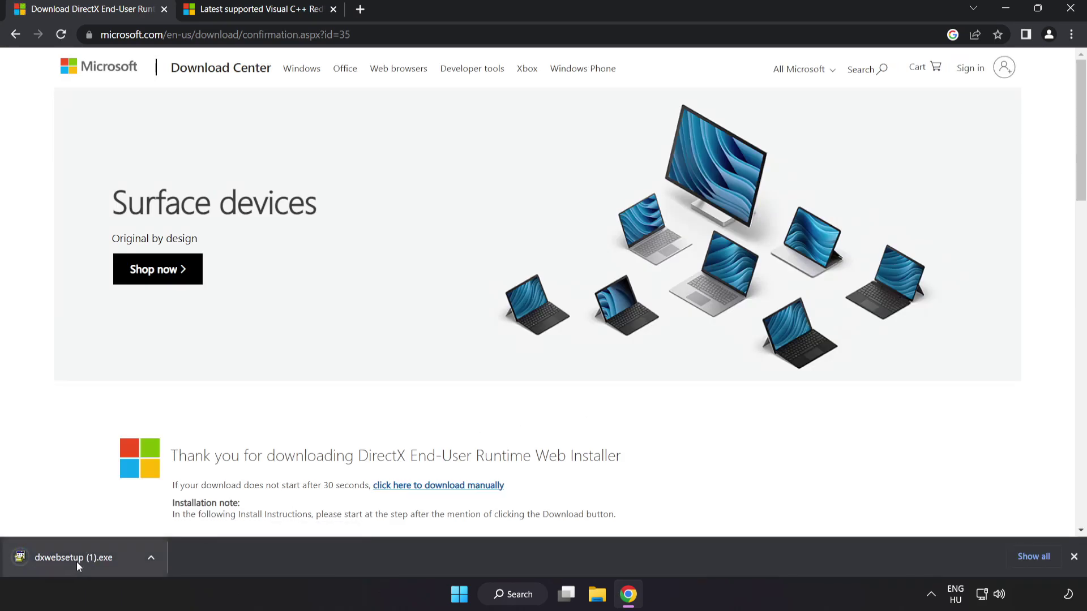
Step: Run dxwebsetup, accept the license, decline the Bing Bar, and install DirectX through to Finish
{"action": "left_click", "coordinate": [90, 558]}
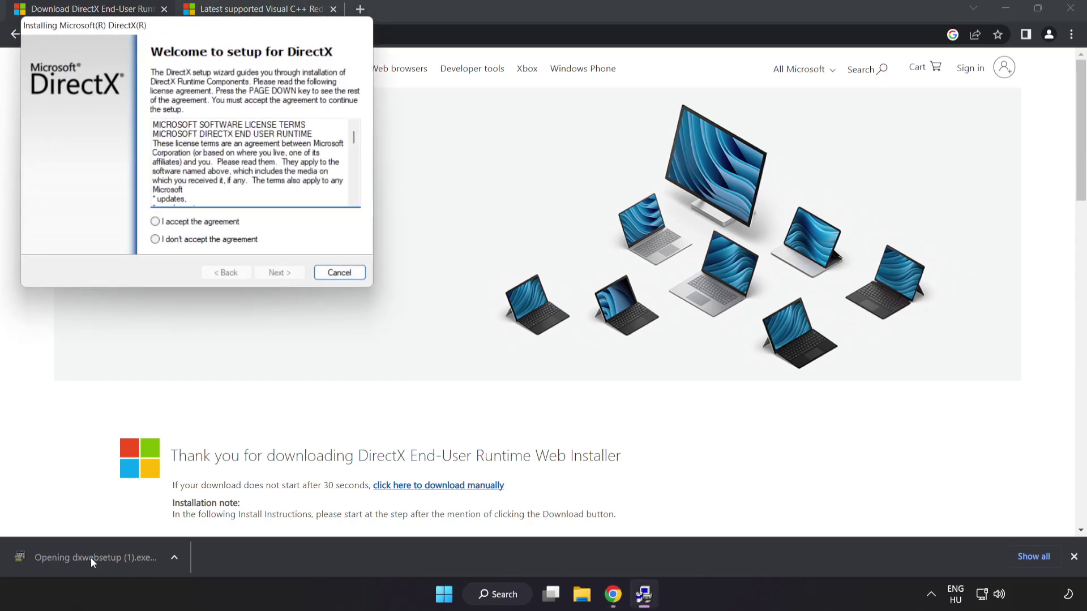
{"action": "left_click_drag", "start_coordinate": [163, 25], "coordinate": [496, 144]}
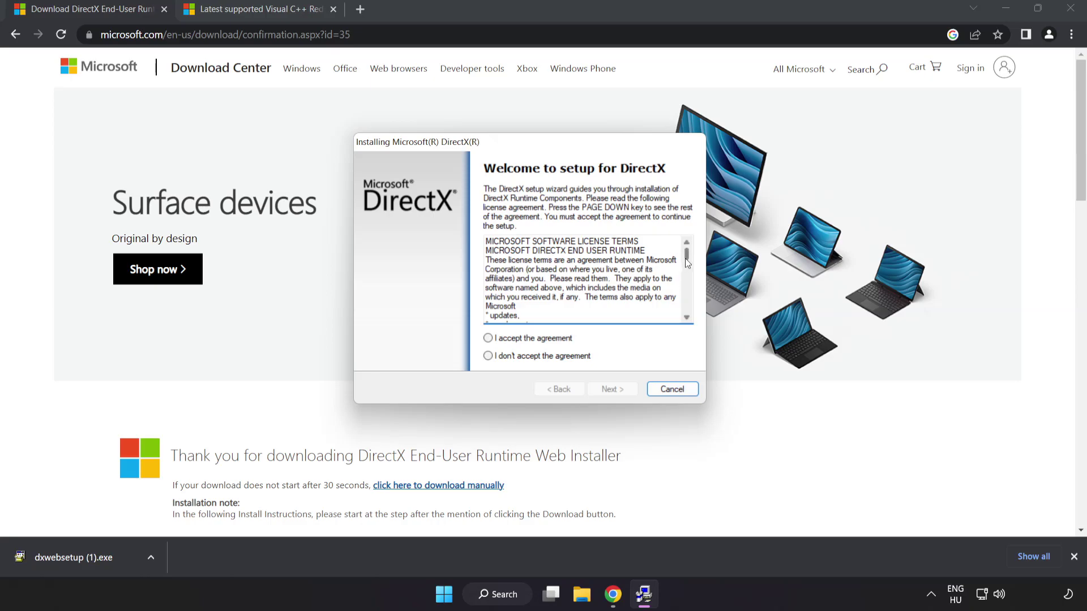
{"action": "left_click_drag", "start_coordinate": [687, 263], "coordinate": [687, 308]}
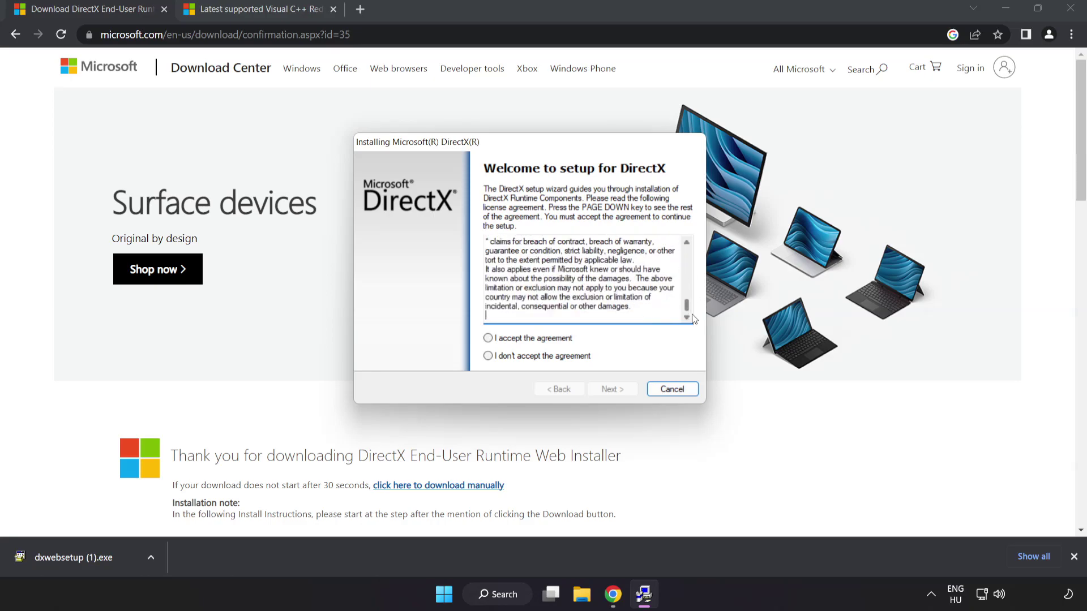
{"action": "left_click", "coordinate": [507, 340]}
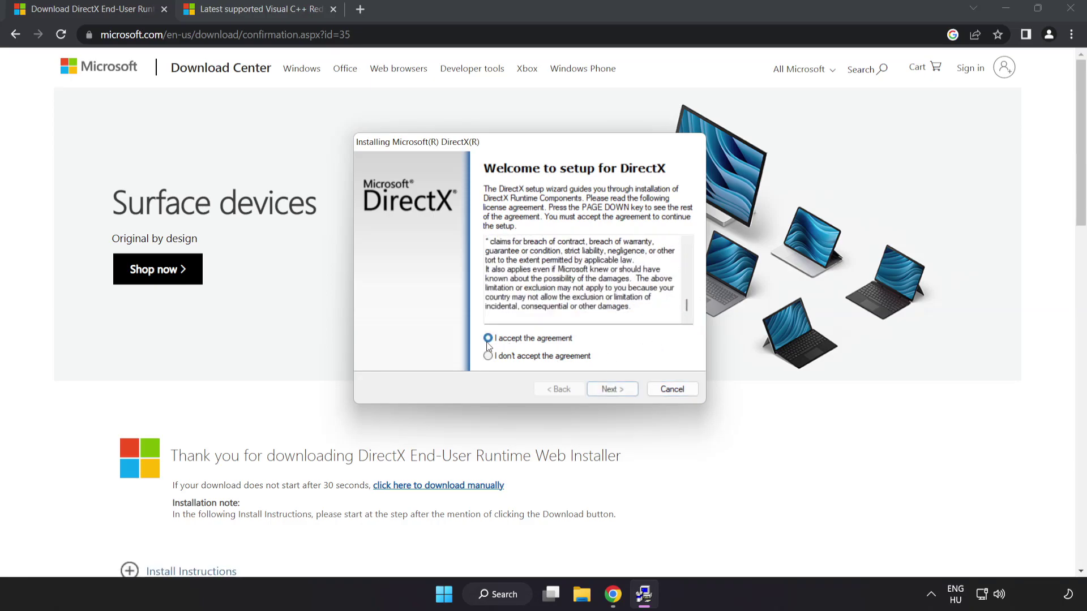
{"action": "left_click", "coordinate": [612, 391]}
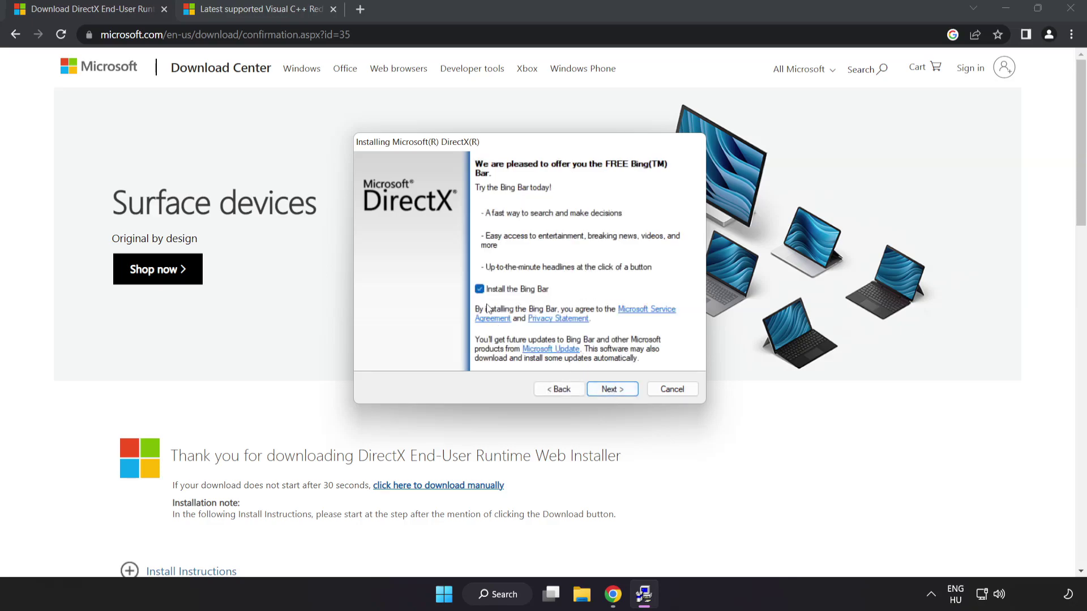
{"action": "left_click", "coordinate": [480, 289]}
{"action": "left_click", "coordinate": [613, 389]}
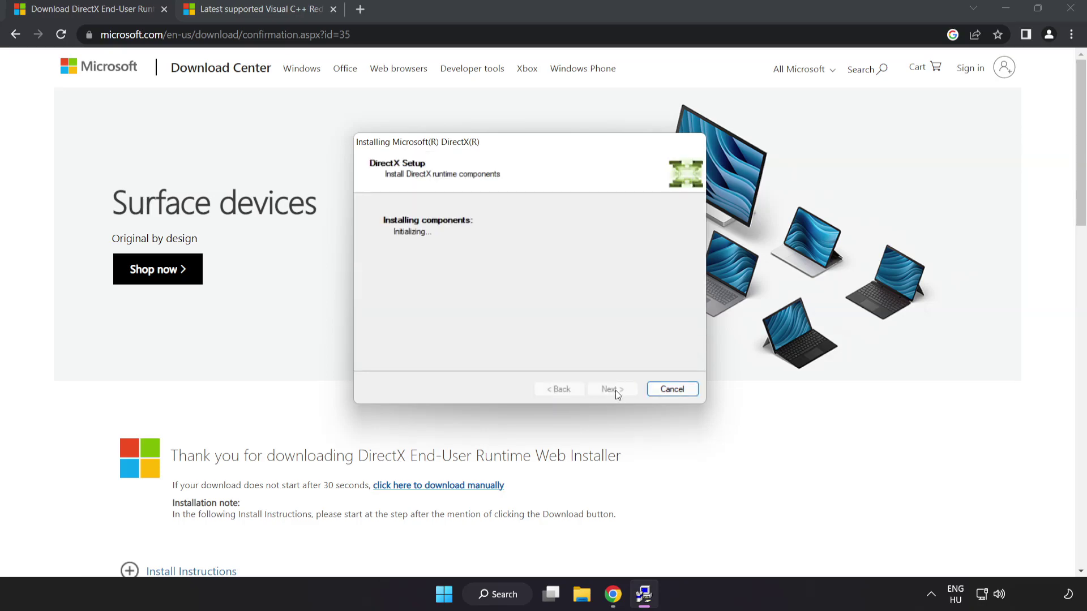
{"action": "left_click", "coordinate": [612, 391]}
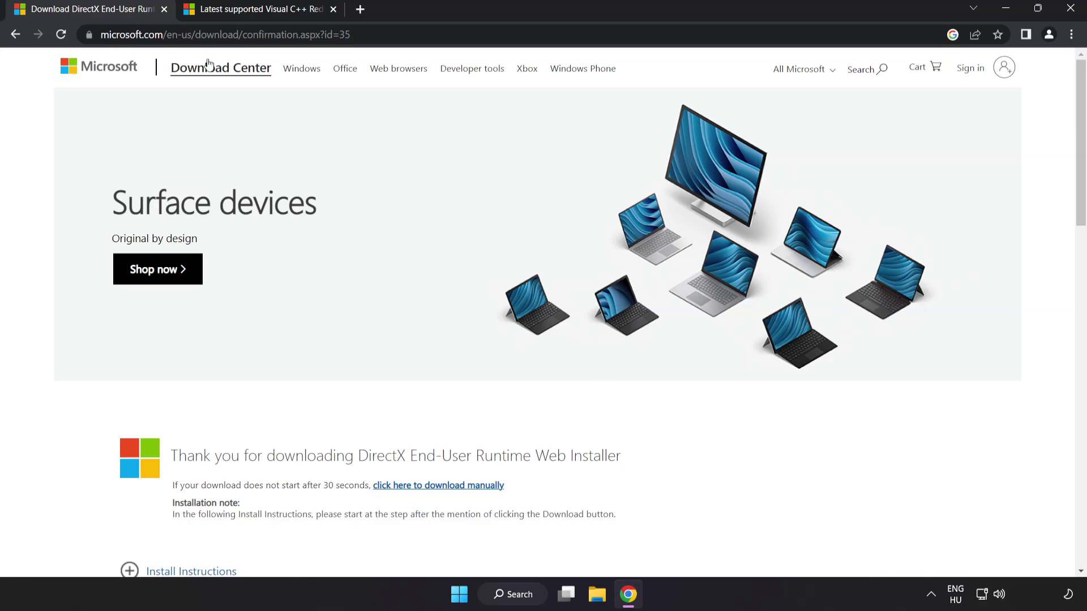
Step: Close the DirectX tab and download the ARM64, x86 and x64 Visual C++ 2015–2022 vc_redist installers
{"action": "left_click", "coordinate": [164, 10]}
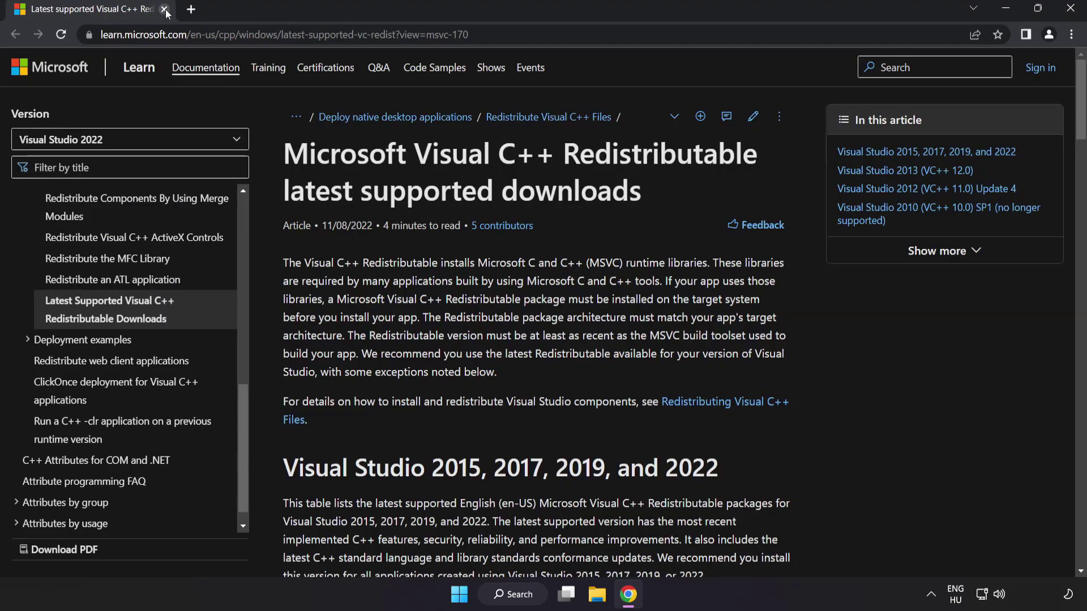
{"action": "left_click", "coordinate": [492, 34]}
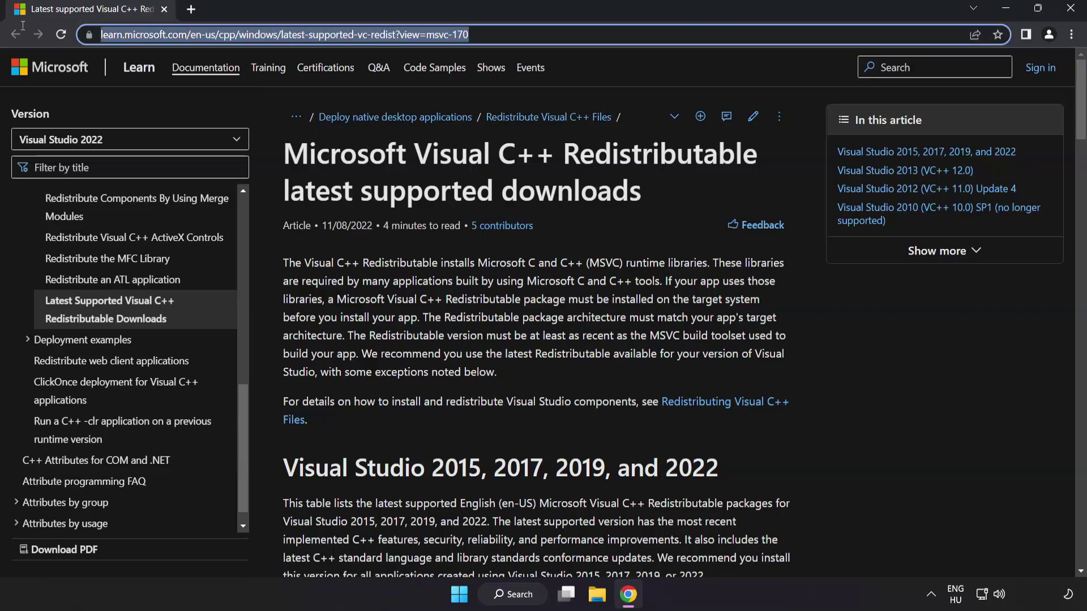
{"action": "left_click", "coordinate": [501, 34]}
{"action": "left_click", "coordinate": [546, 166]}
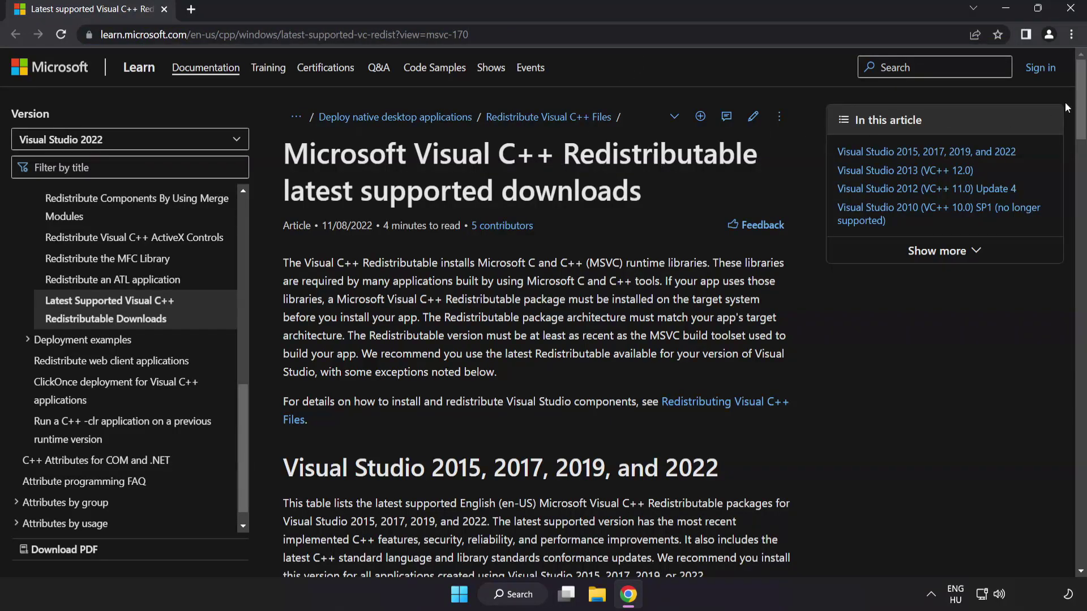
{"action": "left_click_drag", "start_coordinate": [1080, 105], "coordinate": [1076, 169]}
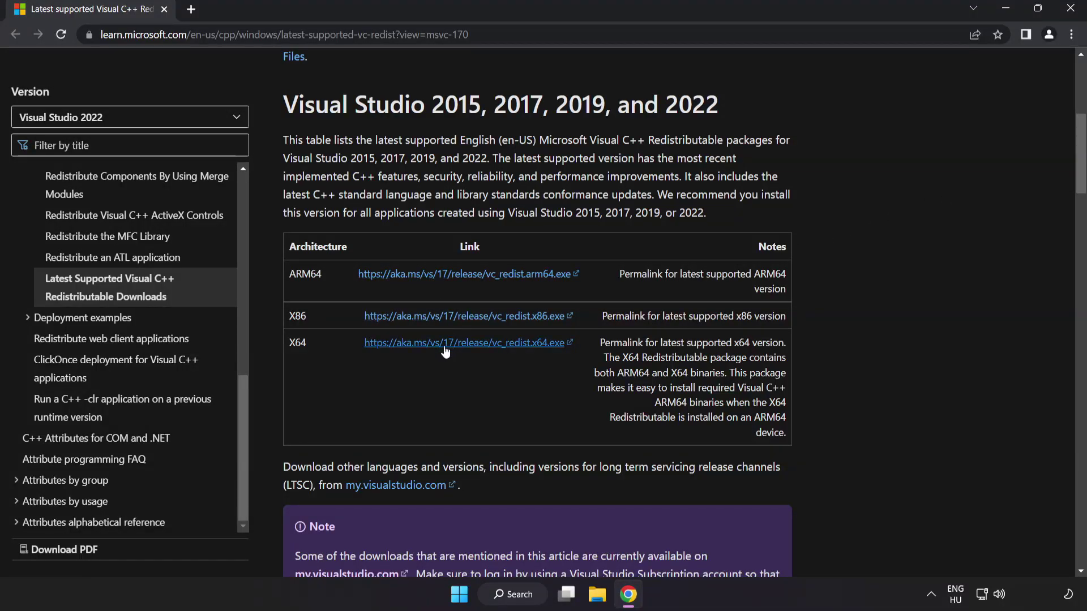
{"action": "left_click", "coordinate": [451, 280]}
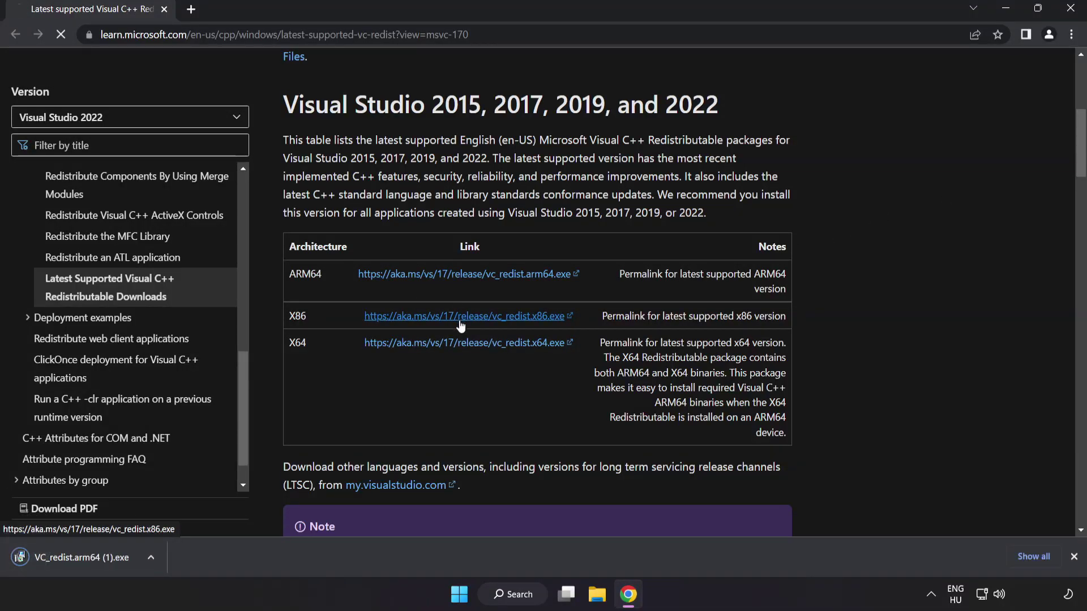
{"action": "left_click", "coordinate": [469, 346]}
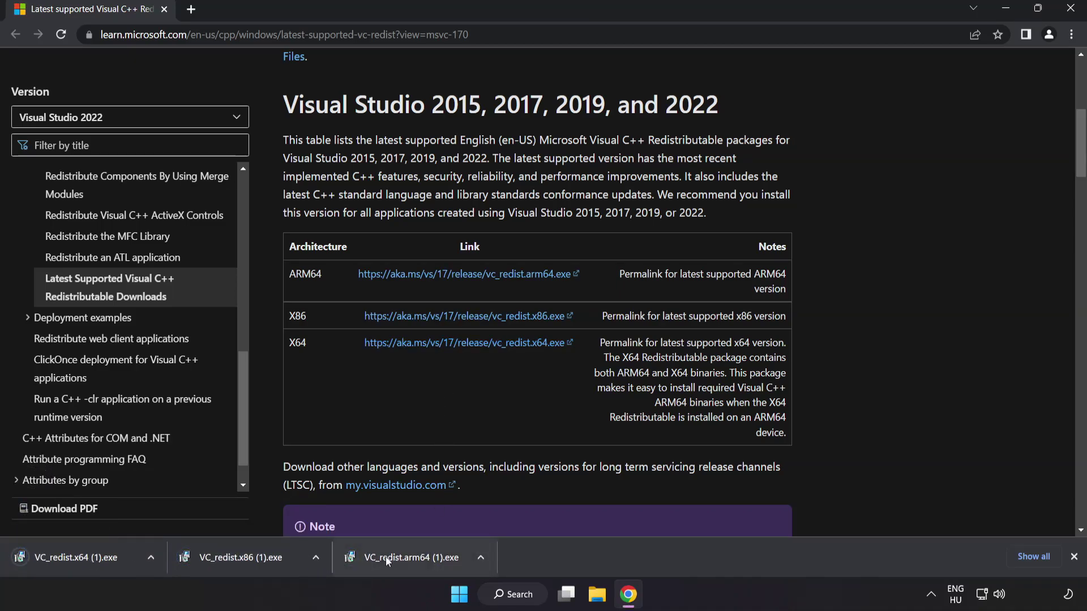
Step: Run the ARM64 VC_redist installer with the license accepted, then dismiss its failed setup
{"action": "left_click", "coordinate": [408, 559]}
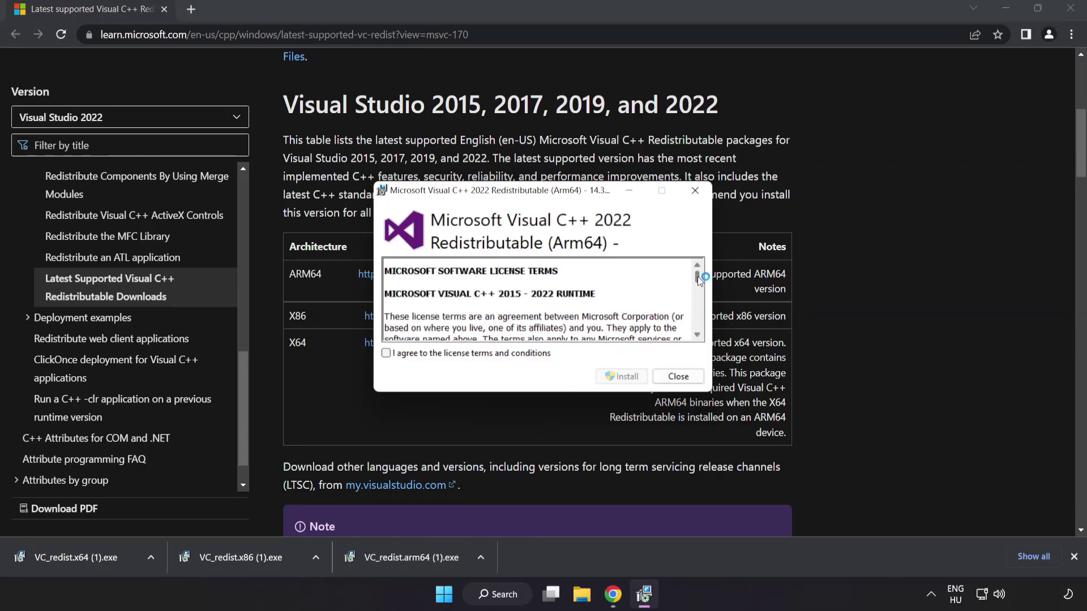
{"action": "left_click_drag", "start_coordinate": [697, 277], "coordinate": [697, 325]}
{"action": "left_click", "coordinate": [386, 353]}
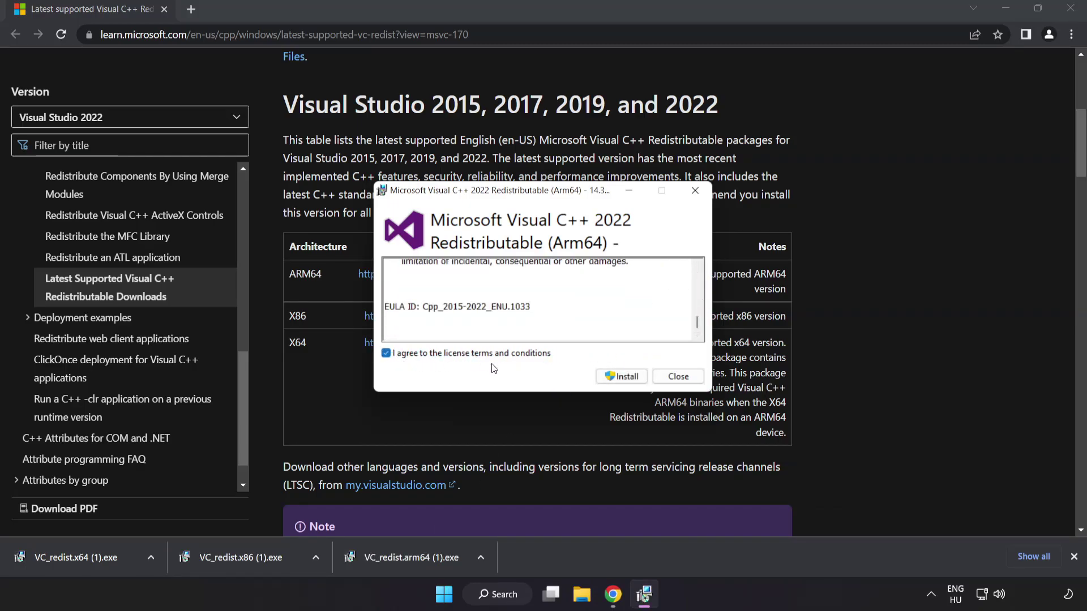
{"action": "left_click", "coordinate": [620, 377]}
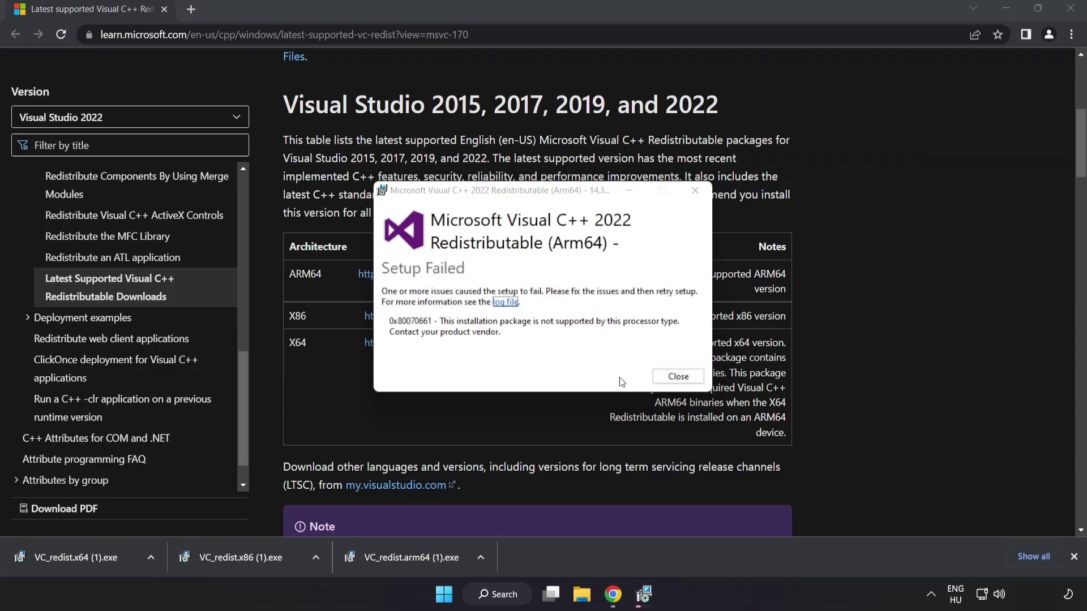
{"action": "left_click", "coordinate": [678, 376]}
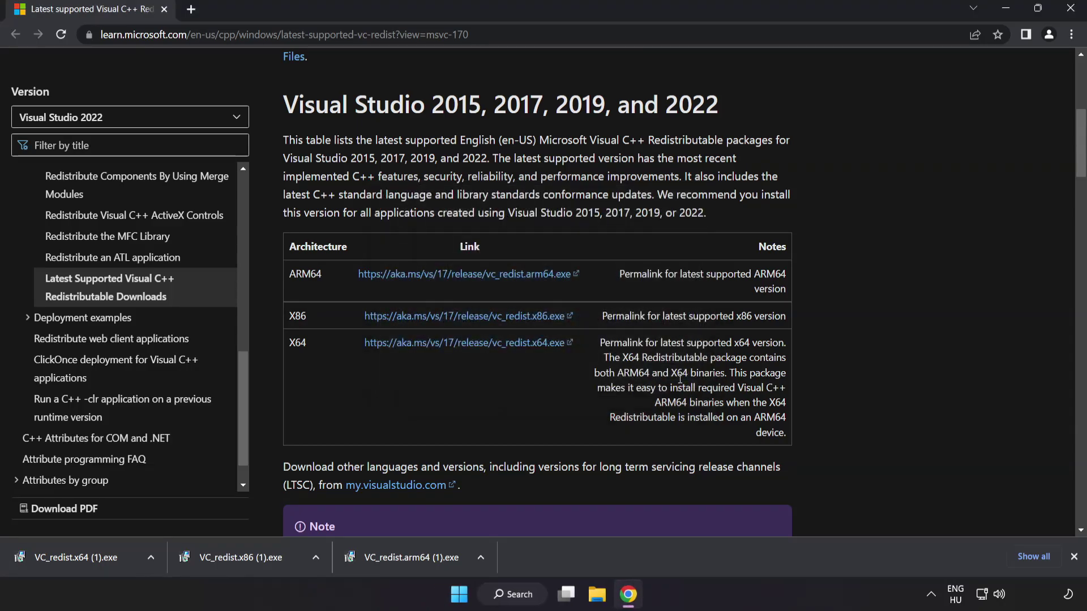
Step: Install the x86 redistributable, dismiss the failed x64 attempt, and close Chrome
{"action": "left_click", "coordinate": [244, 558]}
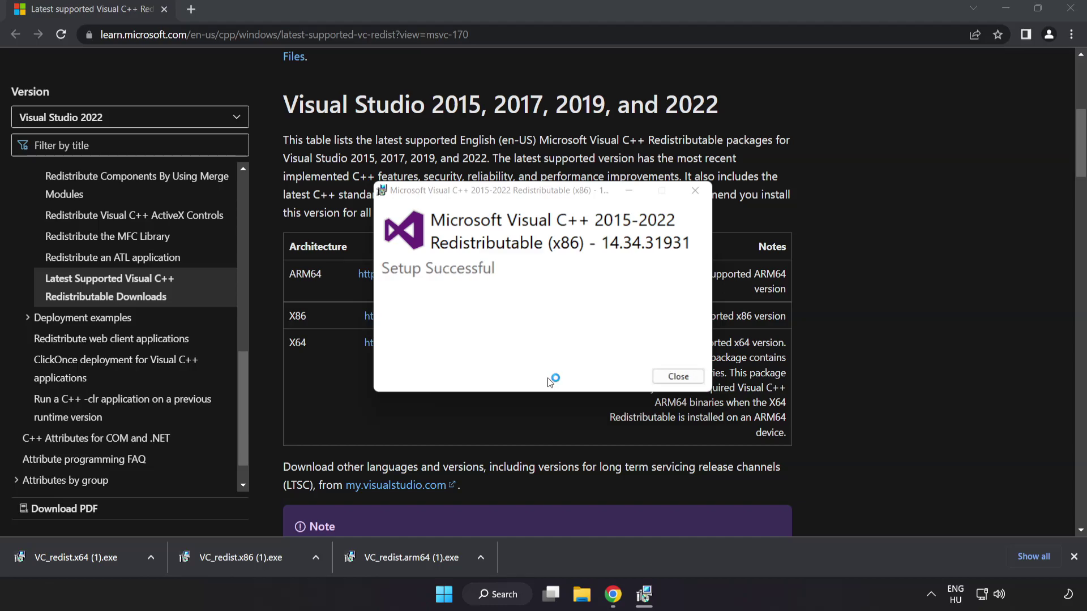
{"action": "left_click", "coordinate": [676, 376]}
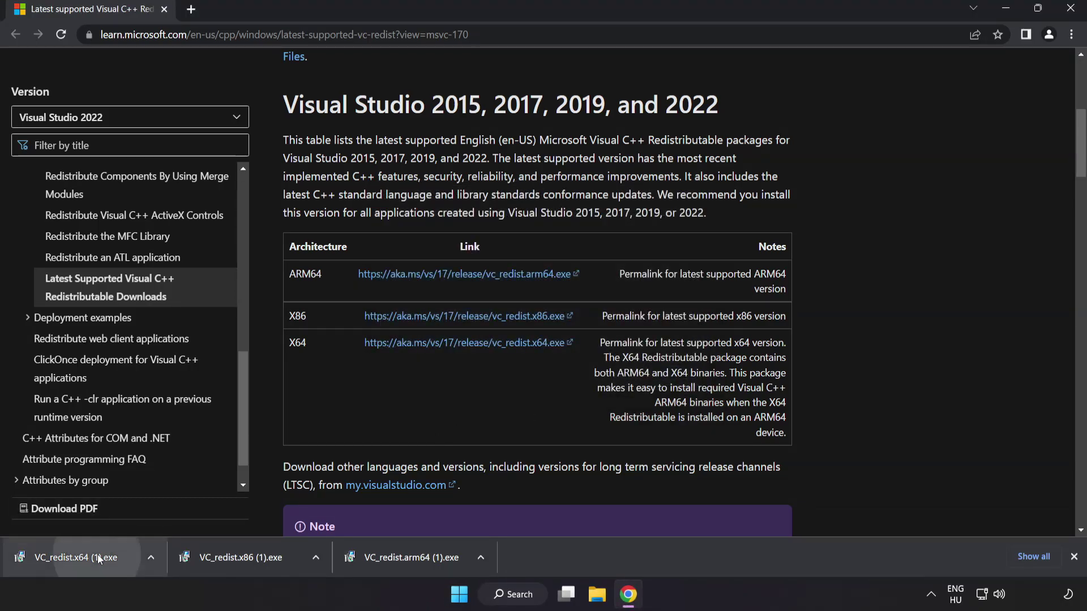
{"action": "left_click", "coordinate": [97, 555]}
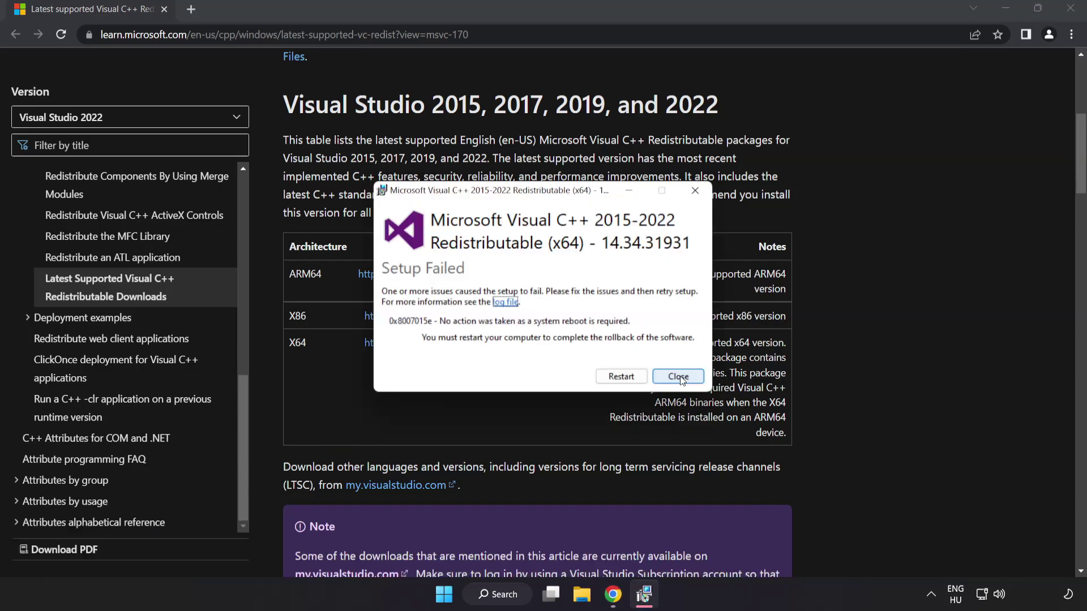
{"action": "left_click", "coordinate": [678, 376]}
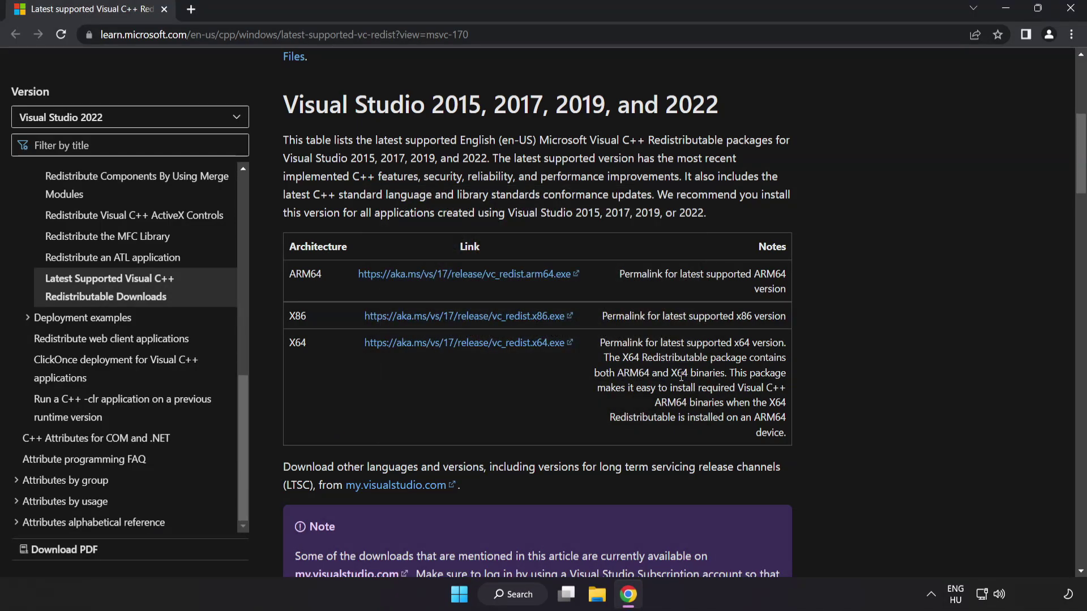
{"action": "left_click", "coordinate": [1069, 10]}
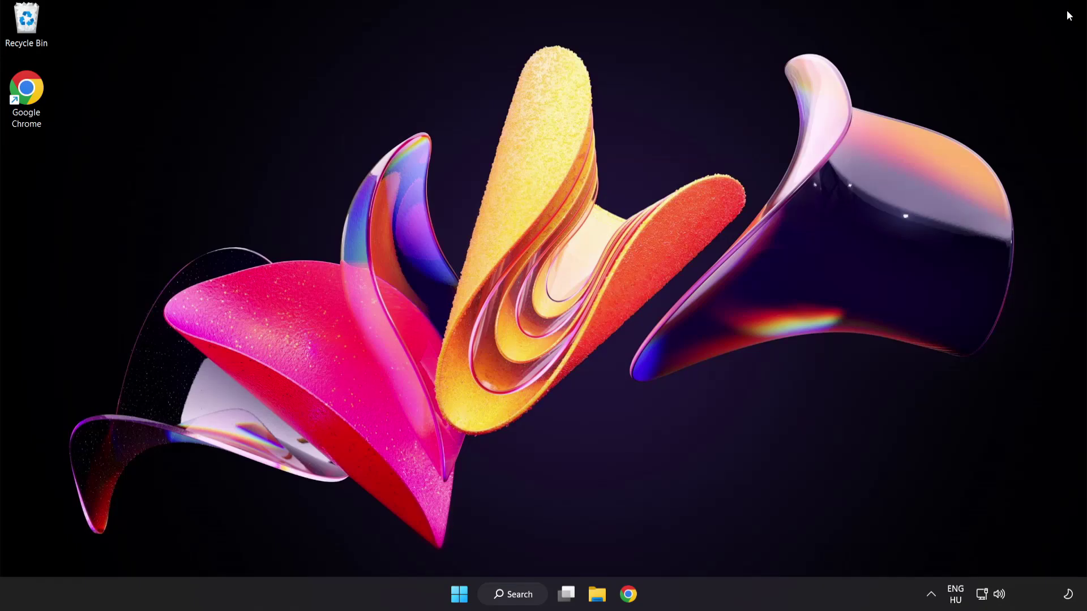
Step: Open Command Prompt as administrator from a cmd search and run sfc /scannow
{"action": "left_click", "coordinate": [513, 599]}
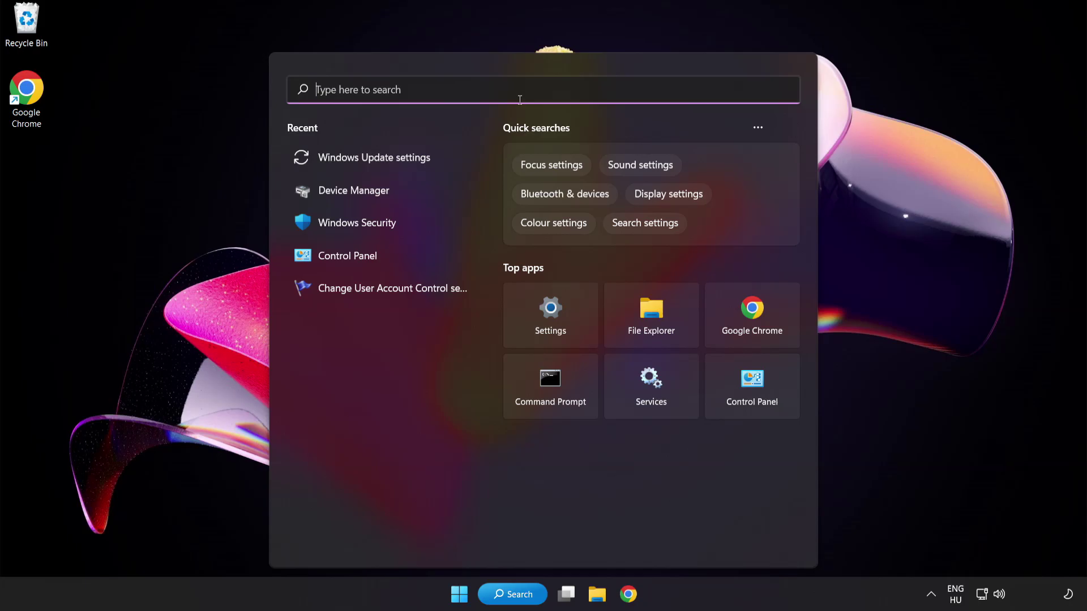
{"action": "type", "text": "cmd"}
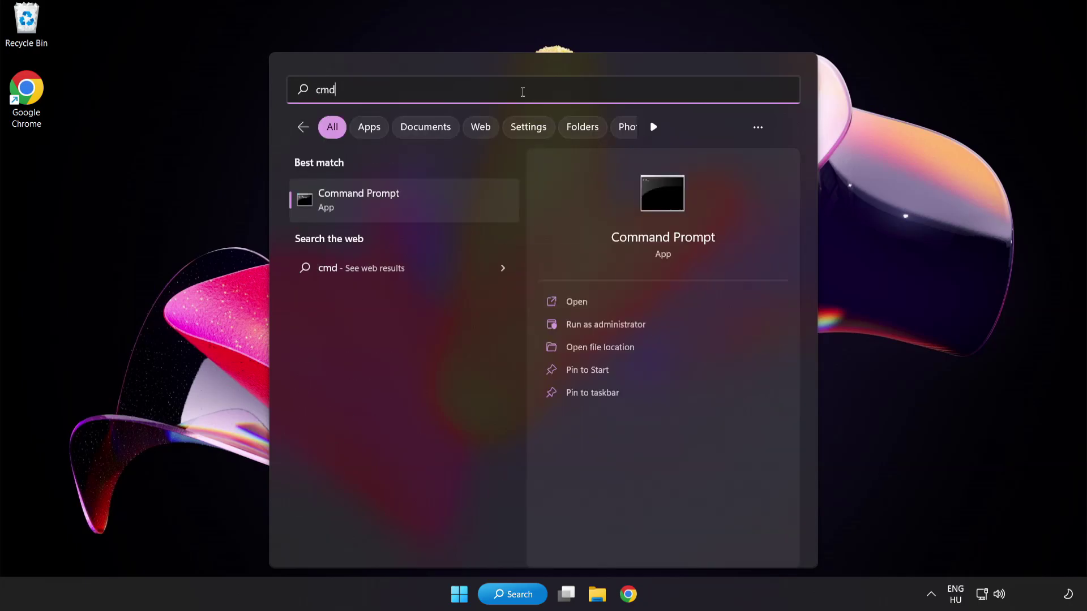
{"action": "right_click", "coordinate": [407, 208]}
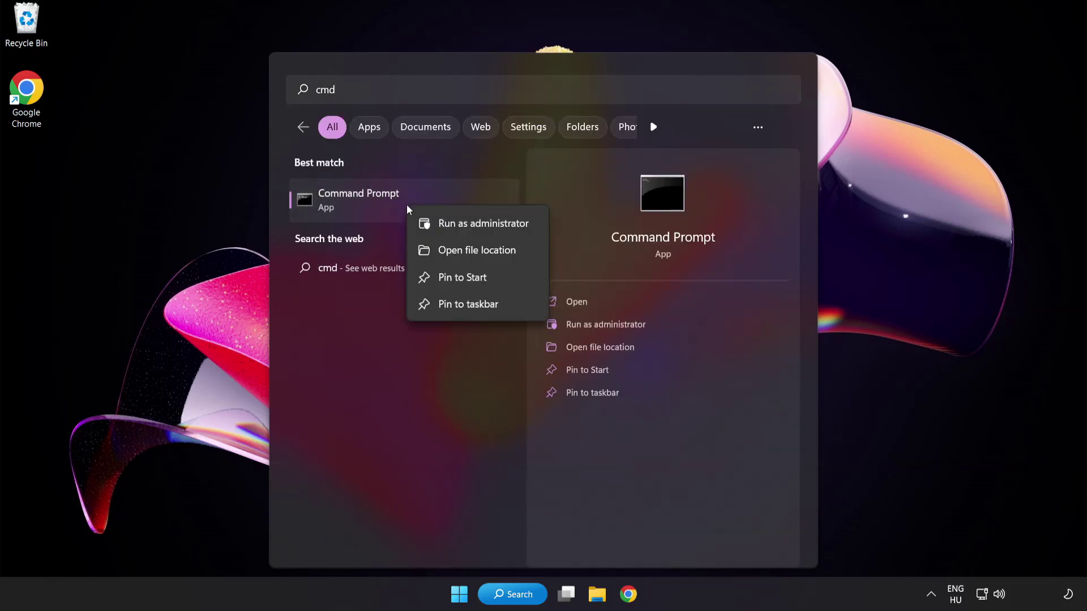
{"action": "left_click", "coordinate": [457, 226]}
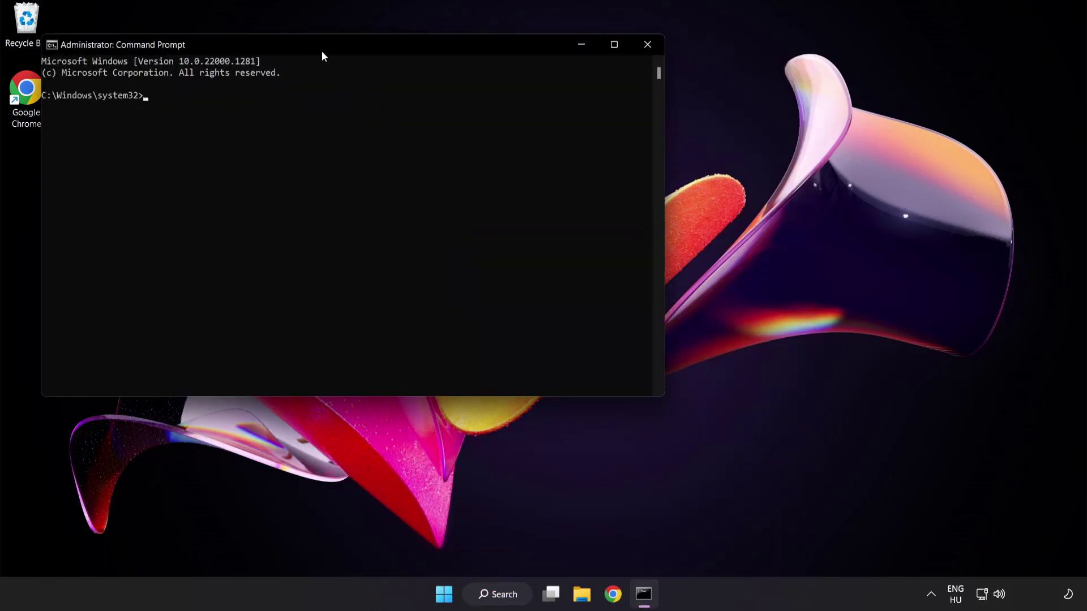
{"action": "left_click_drag", "start_coordinate": [310, 43], "coordinate": [472, 106]}
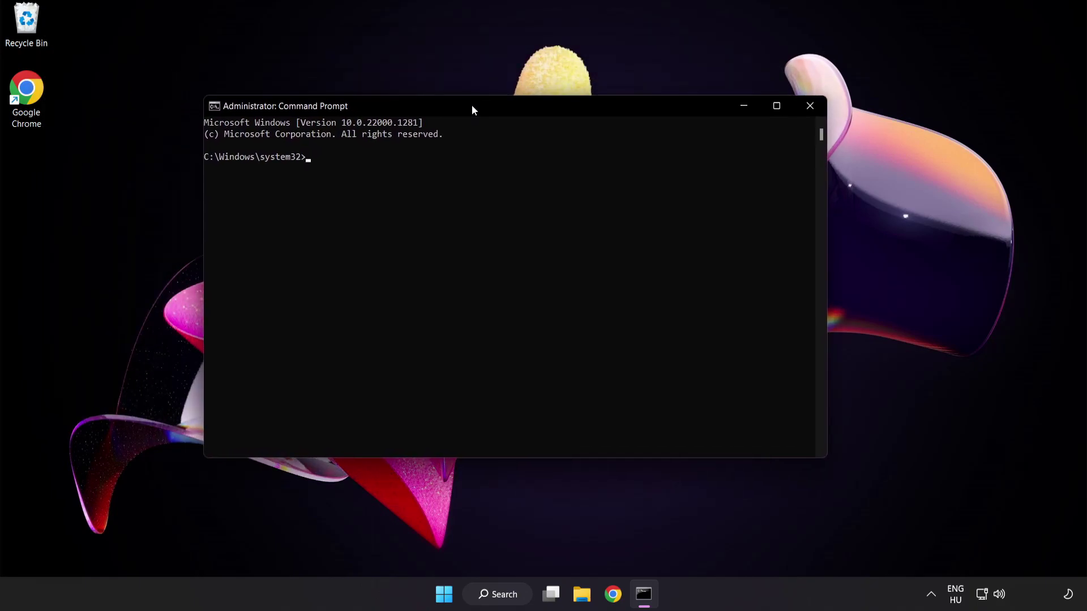
{"action": "type", "text": "sfc"}
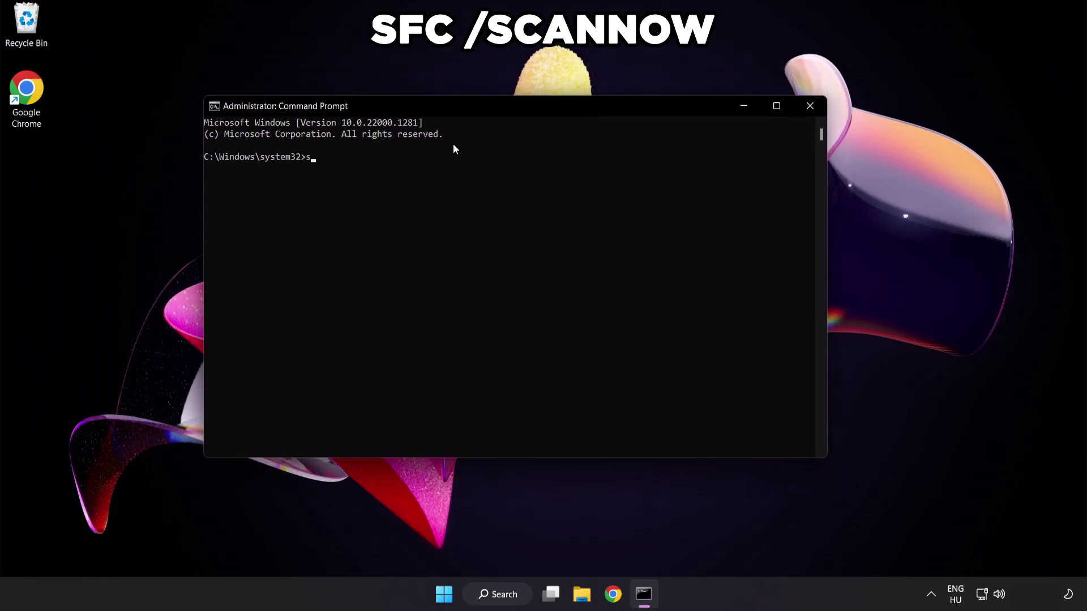
{"action": "type", "text": " /scannow"}
{"action": "key", "text": "Return"}
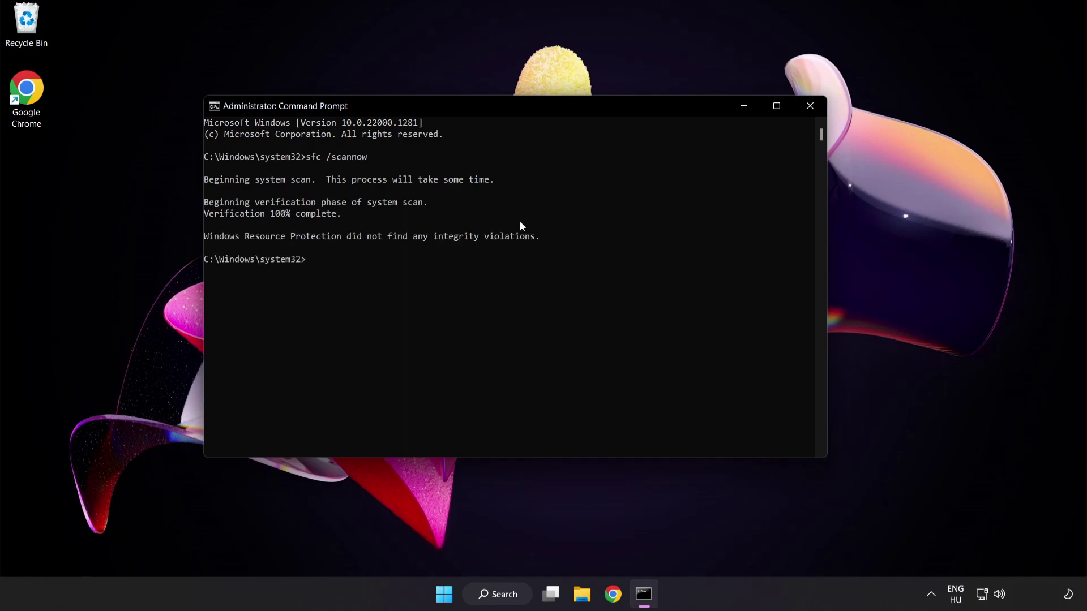
Step: Close the Command Prompt and bring up the Start menu power options
{"action": "left_click", "coordinate": [809, 108]}
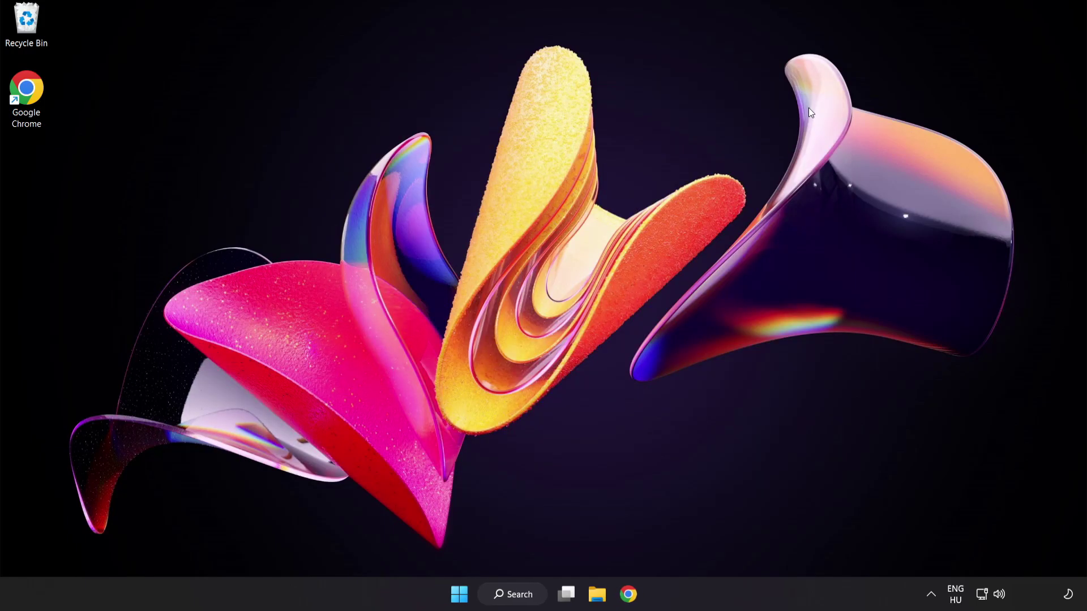
{"action": "left_click", "coordinate": [460, 594]}
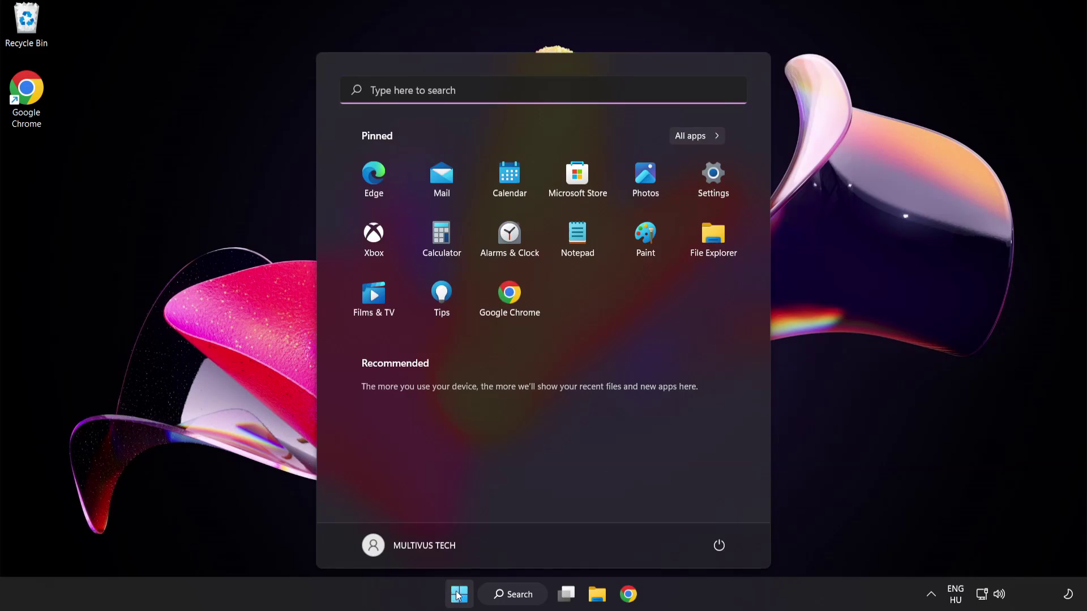
{"action": "left_click", "coordinate": [719, 545]}
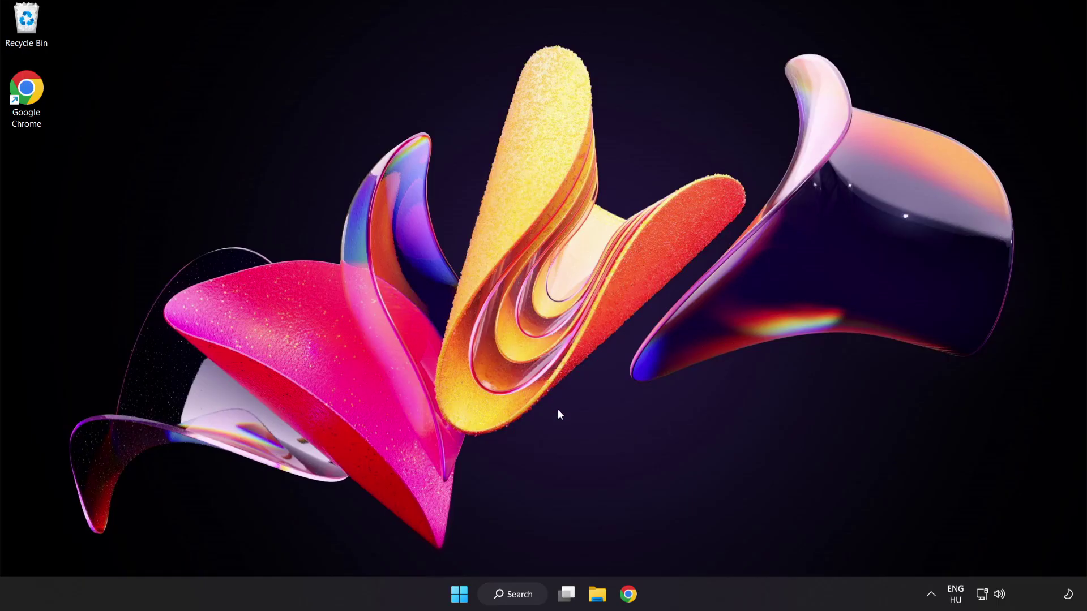
Step: Launch Windows Security and scroll the Virus & threat protection settings down to Exclusions
{"action": "left_click", "coordinate": [524, 596]}
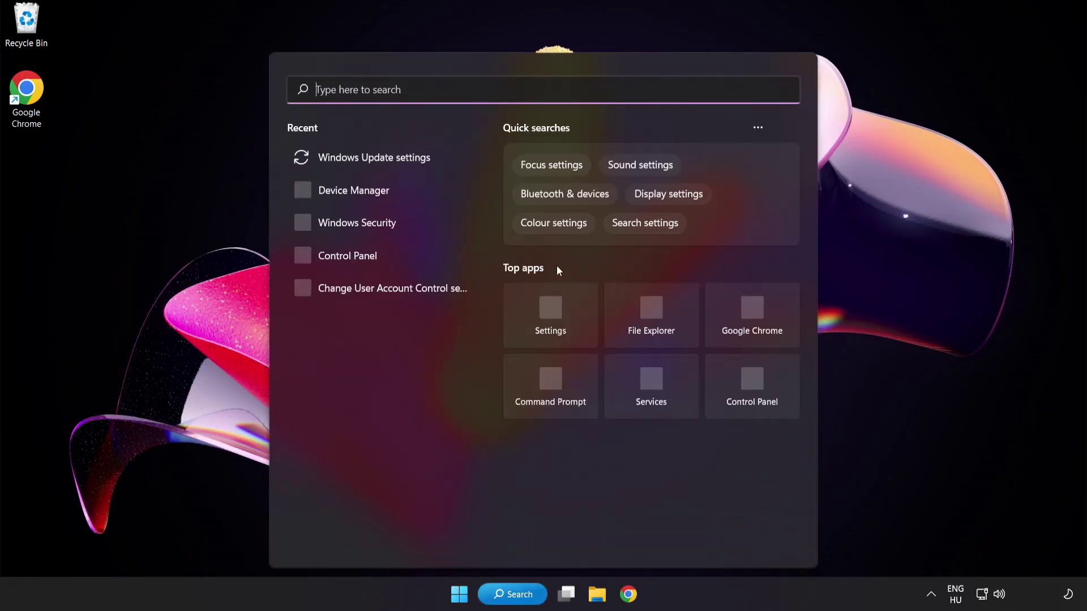
{"action": "type", "text": "secu"}
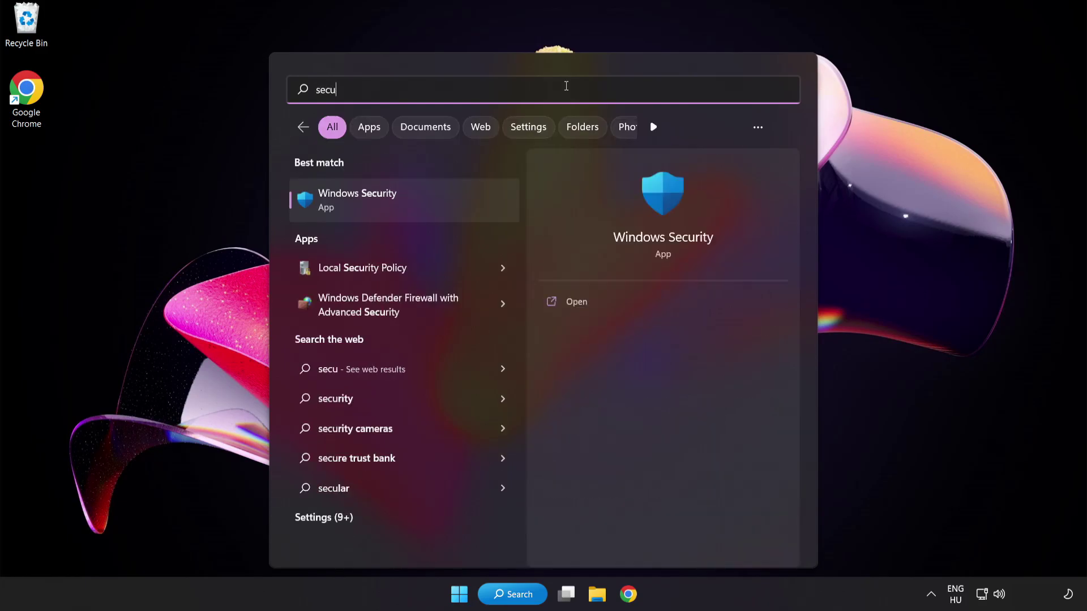
{"action": "type", "text": "rity"}
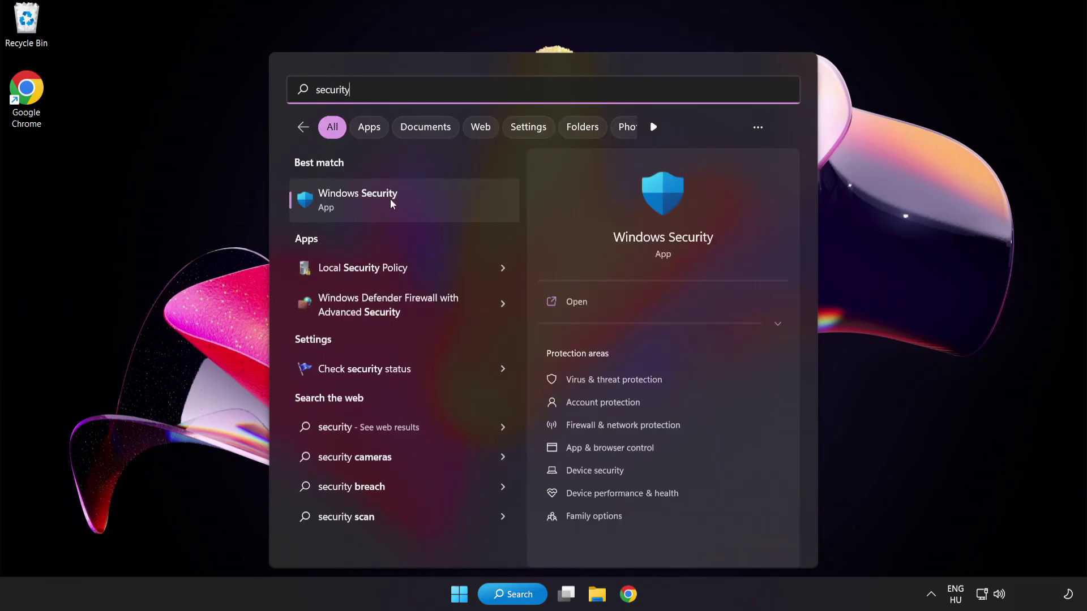
{"action": "left_click", "coordinate": [412, 202]}
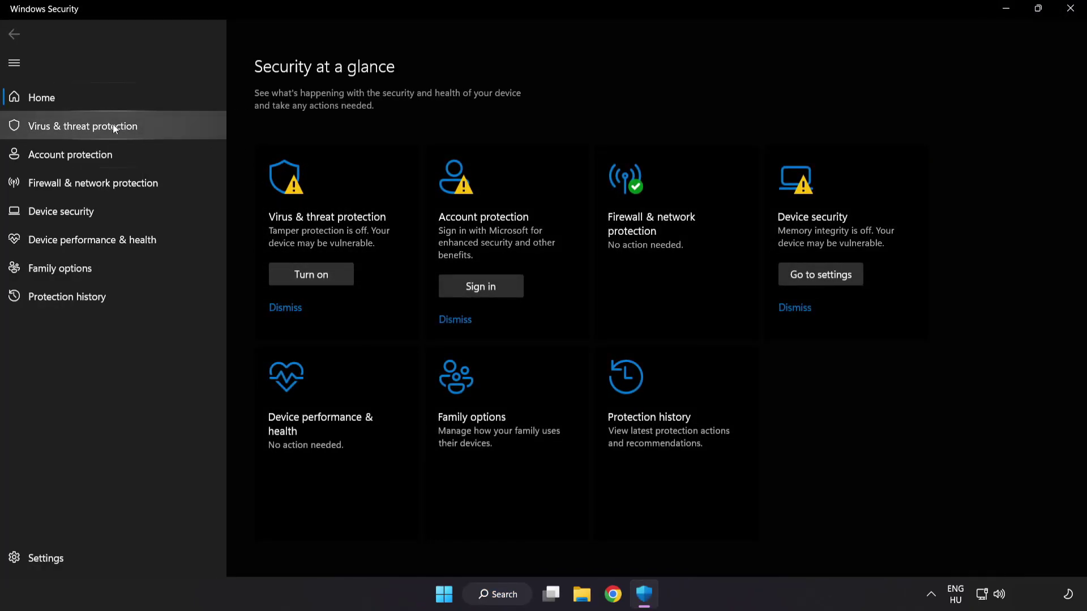
{"action": "left_click", "coordinate": [165, 129]}
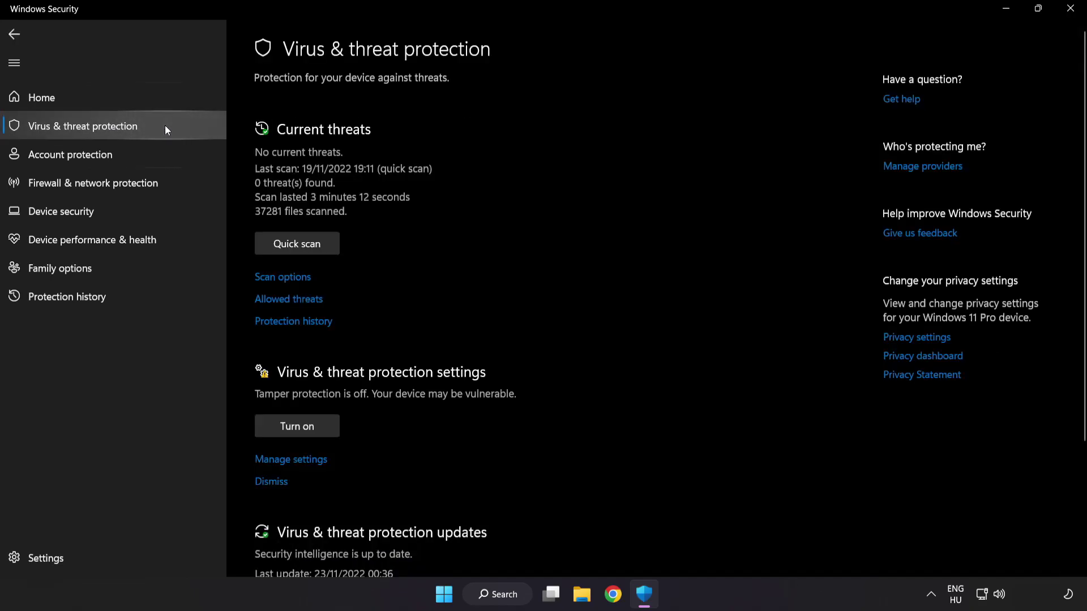
{"action": "scroll", "coordinate": [686, 163], "scroll_direction": "down", "scroll_amount": 3}
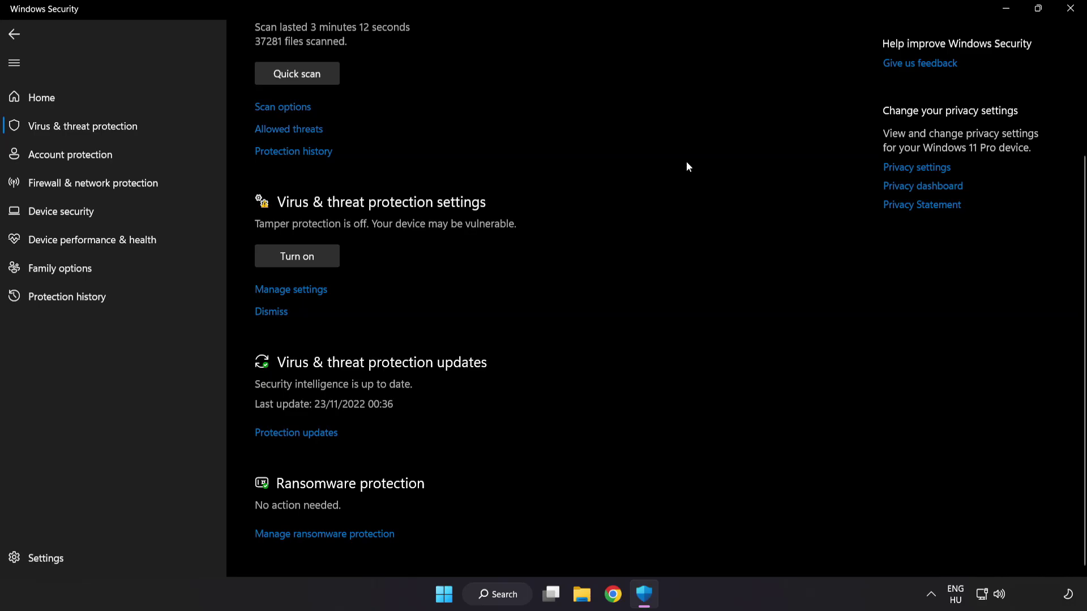
{"action": "left_click", "coordinate": [299, 291]}
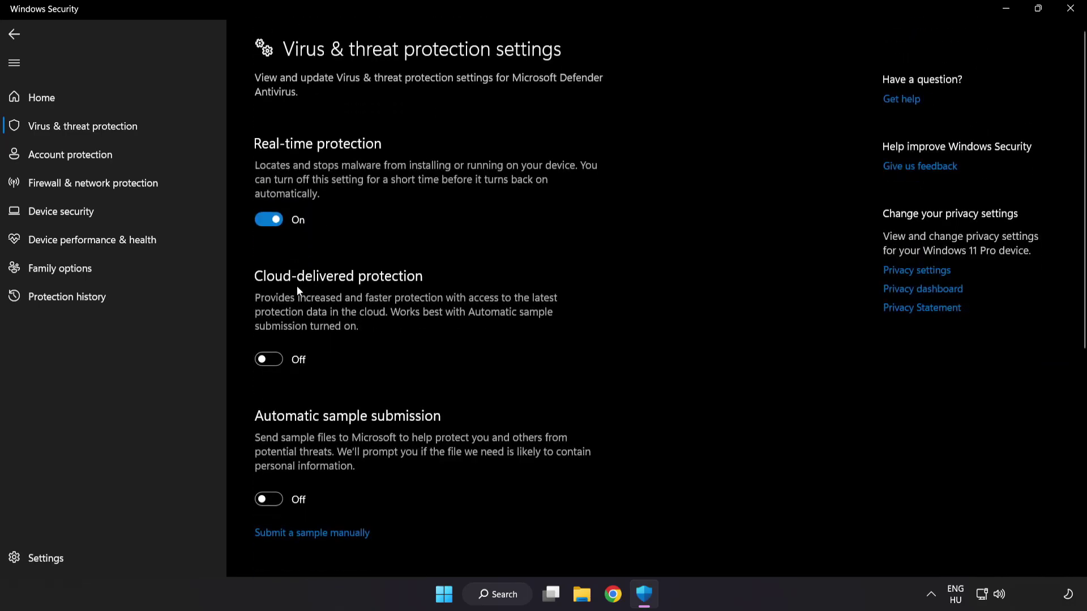
{"action": "scroll", "coordinate": [631, 294], "scroll_direction": "down", "scroll_amount": 5}
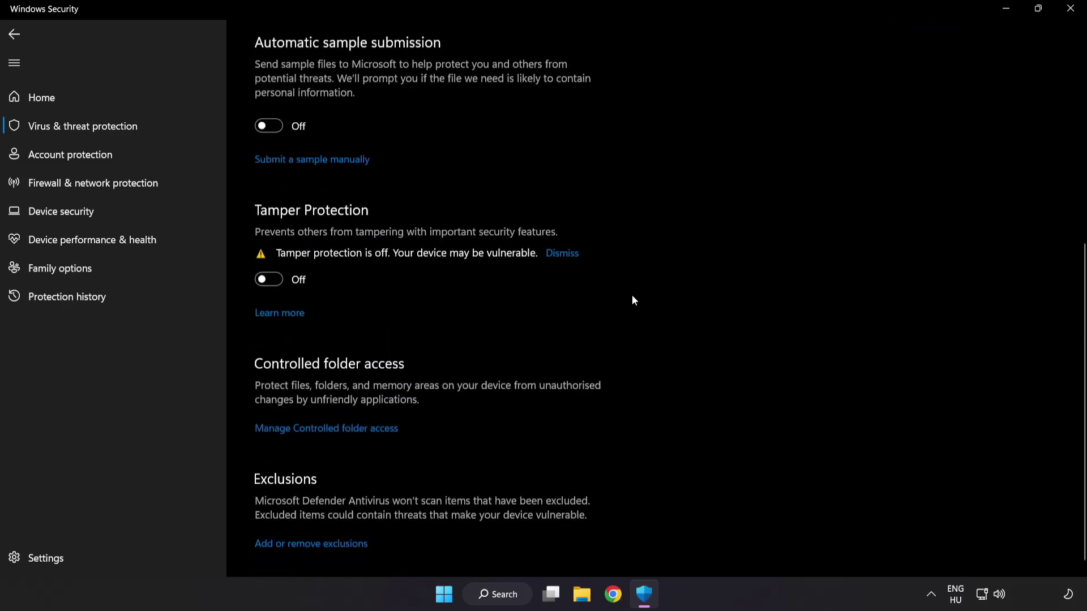
{"action": "scroll", "coordinate": [632, 294], "scroll_direction": "down", "scroll_amount": 1}
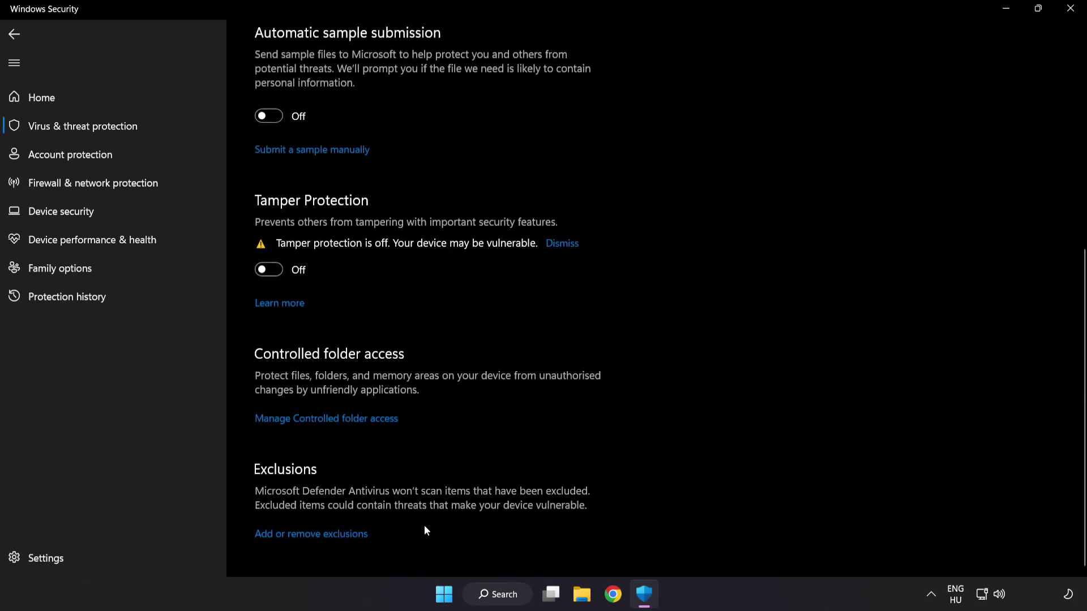
Step: Open Add or remove exclusions and start adding a File exclusion
{"action": "left_click", "coordinate": [317, 536]}
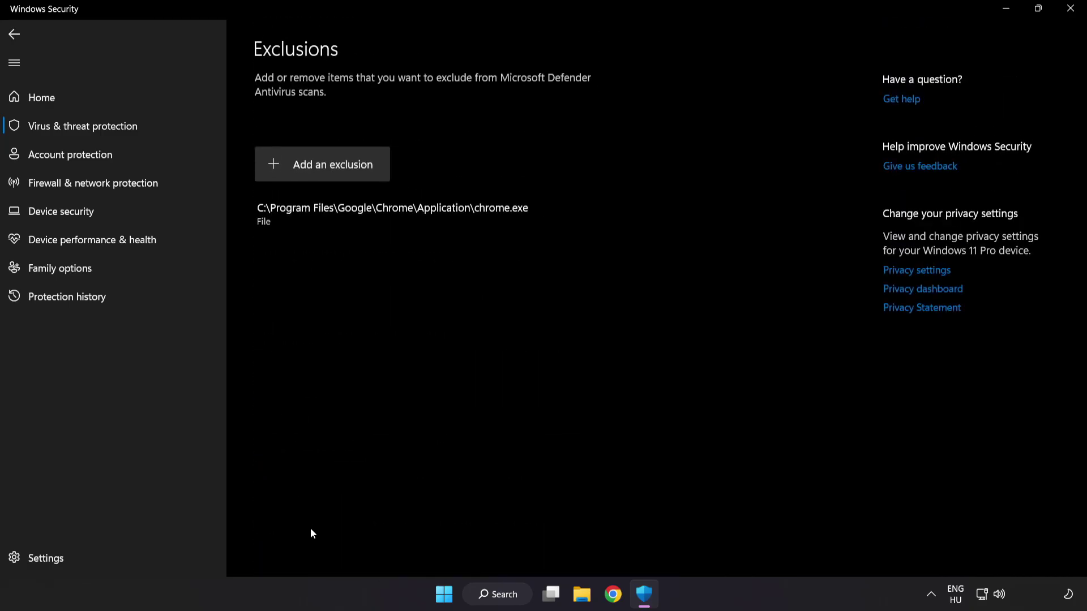
{"action": "left_click", "coordinate": [324, 172]}
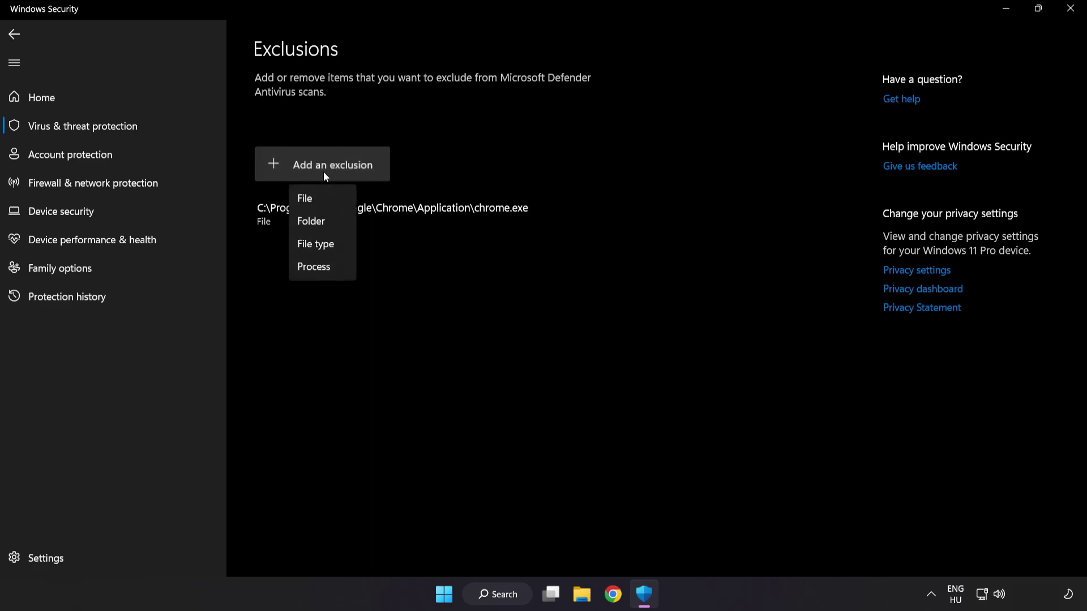
{"action": "left_click", "coordinate": [316, 200]}
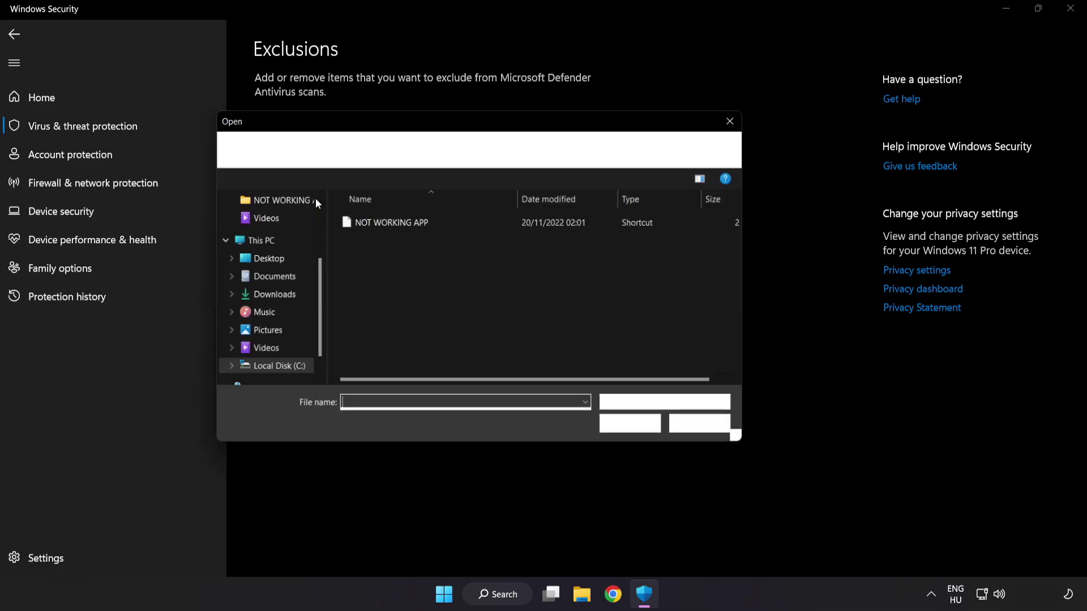
Step: Select the NOT WORKING APP shortcut in C:\Program Files (x86)\NOT WORKING APP as the excluded file
{"action": "left_click", "coordinate": [348, 151]}
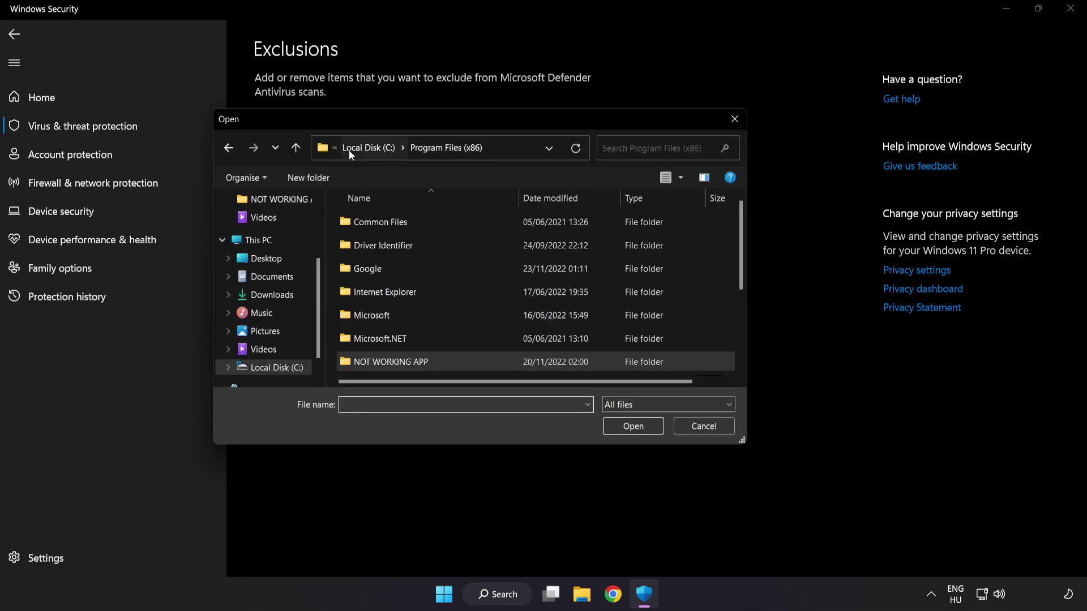
{"action": "left_click", "coordinate": [356, 147]}
{"action": "left_click", "coordinate": [358, 147]}
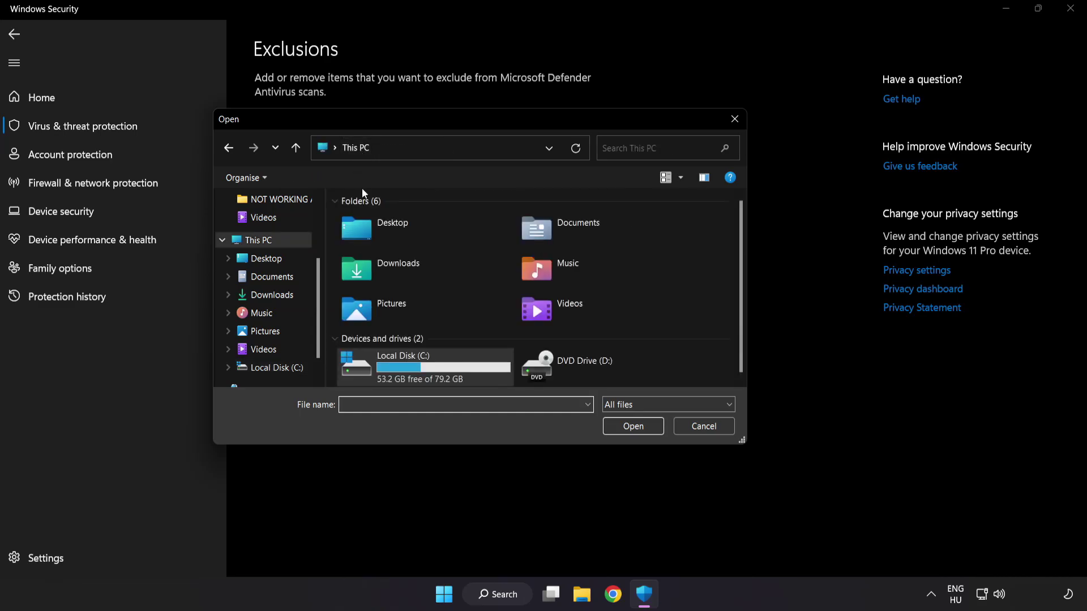
{"action": "double_click", "coordinate": [405, 369]}
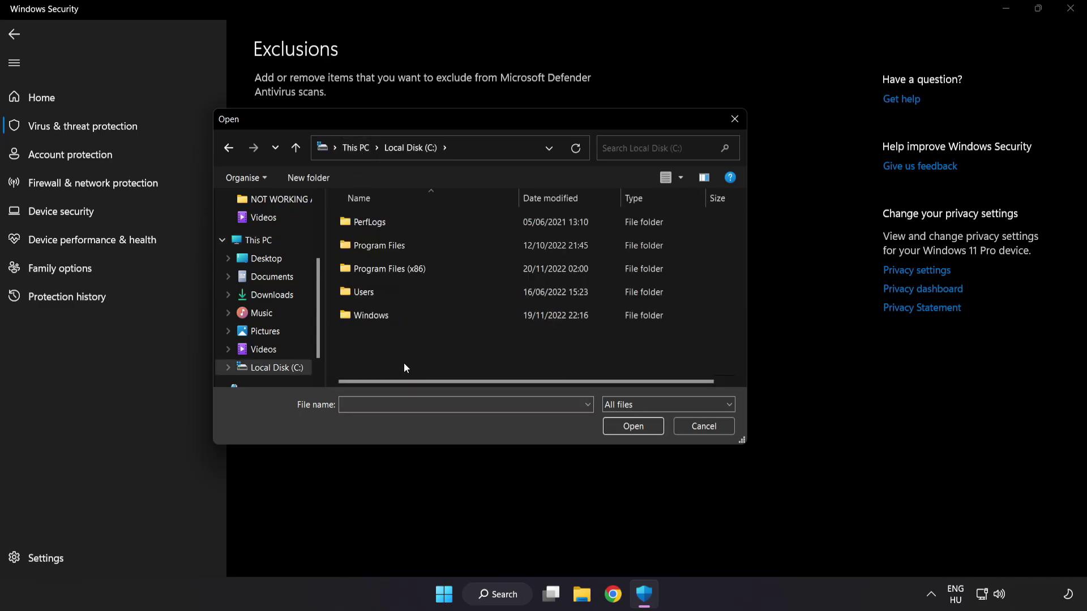
{"action": "double_click", "coordinate": [418, 263]}
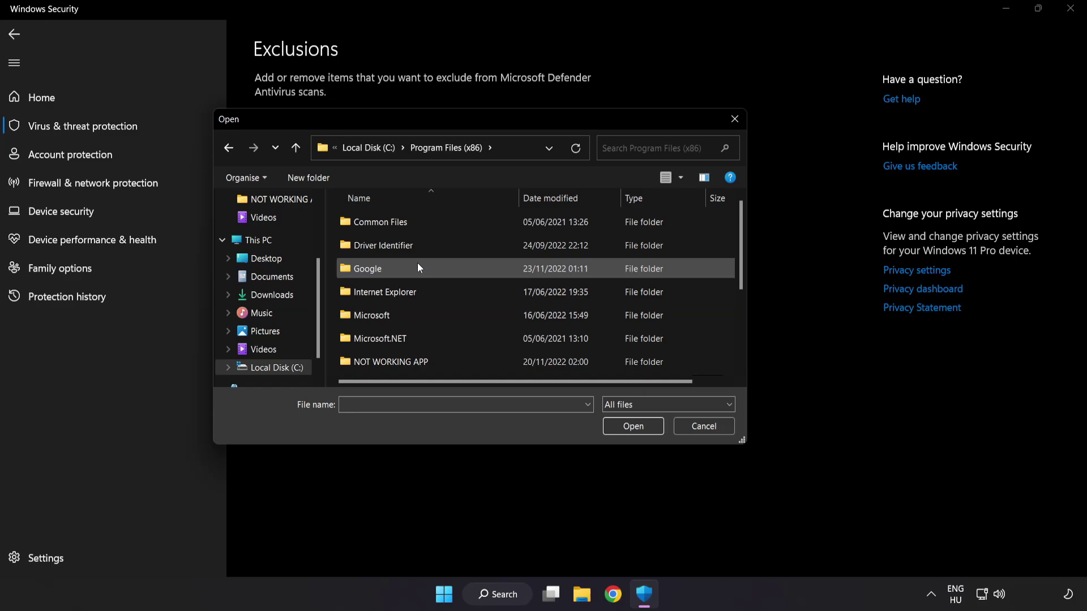
{"action": "scroll", "coordinate": [403, 354], "scroll_direction": "down", "scroll_amount": 1}
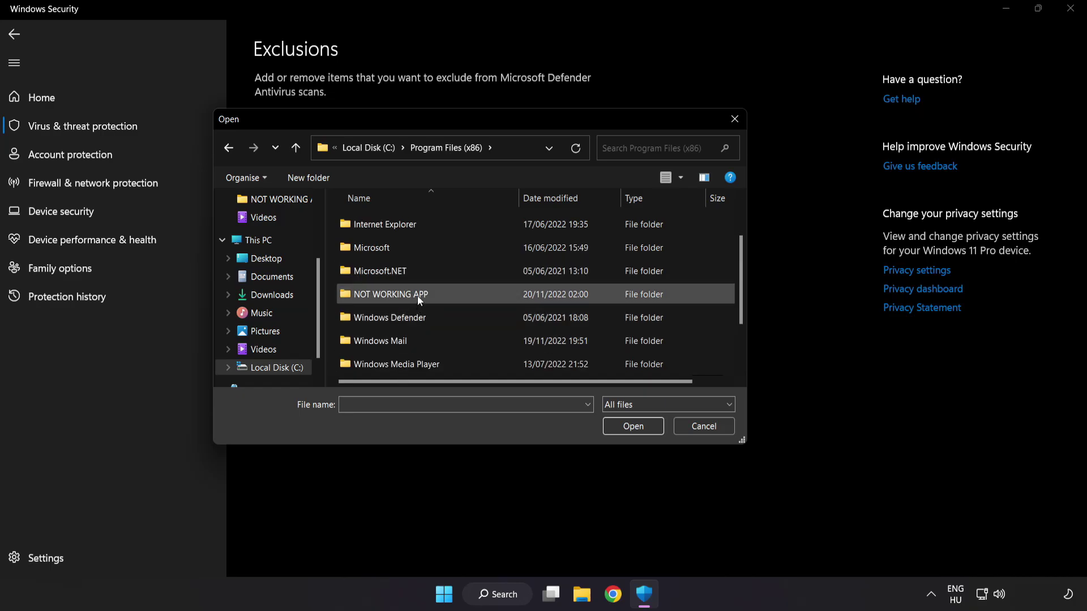
{"action": "double_click", "coordinate": [432, 294]}
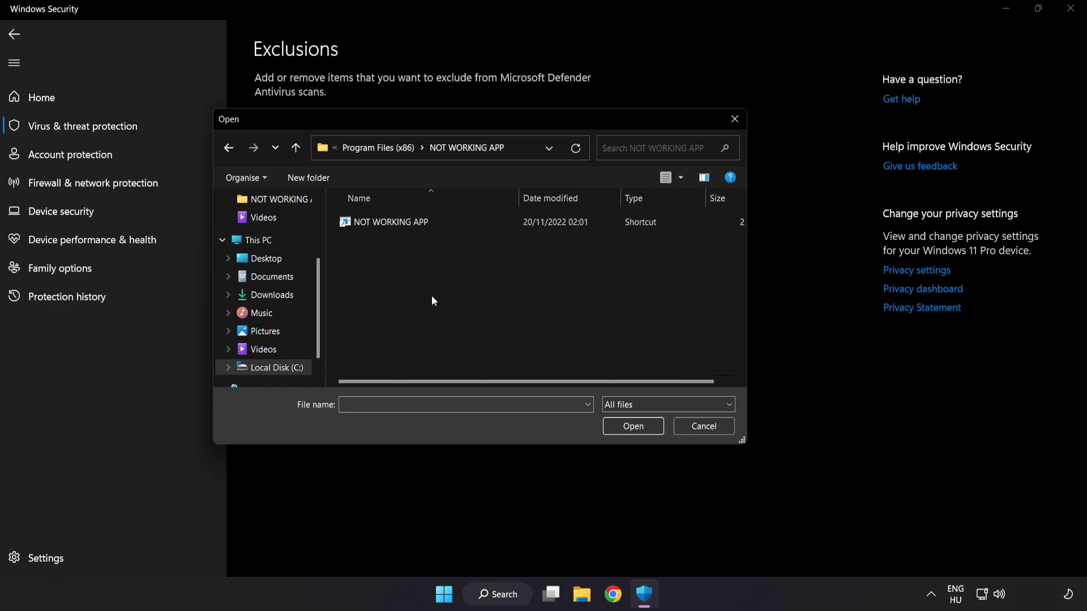
{"action": "left_click", "coordinate": [397, 224]}
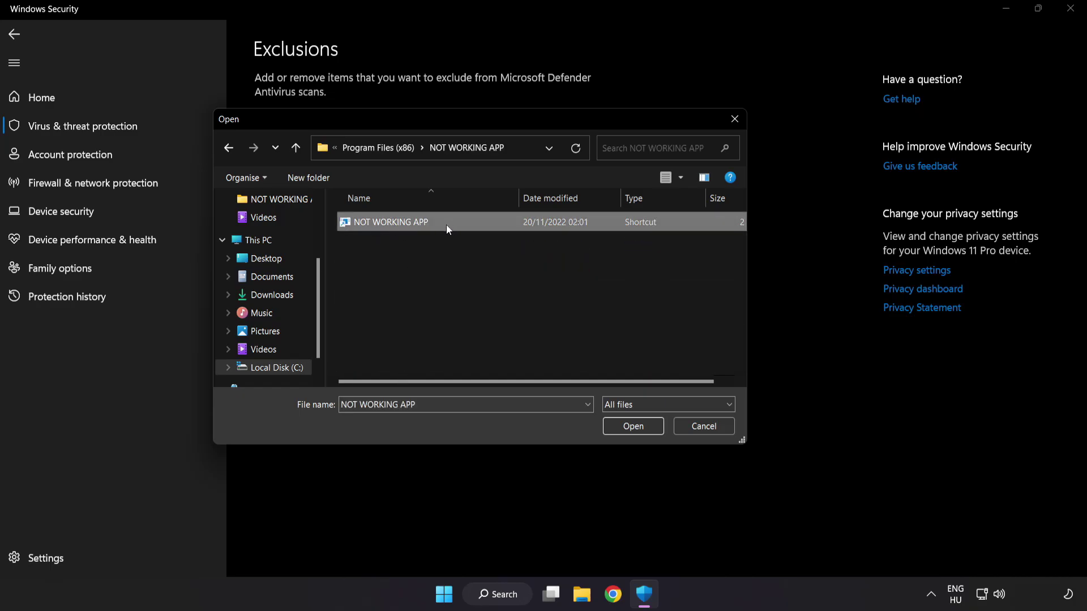
{"action": "left_click", "coordinate": [634, 430]}
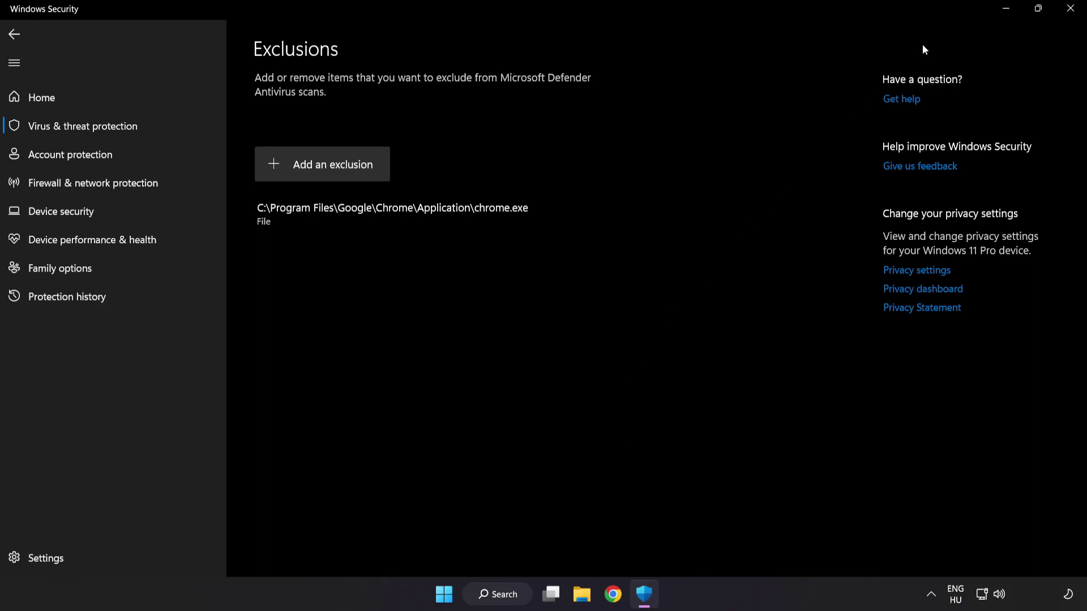
Step: Close Windows Security and show the Start menu power options with Restart
{"action": "left_click", "coordinate": [1067, 17]}
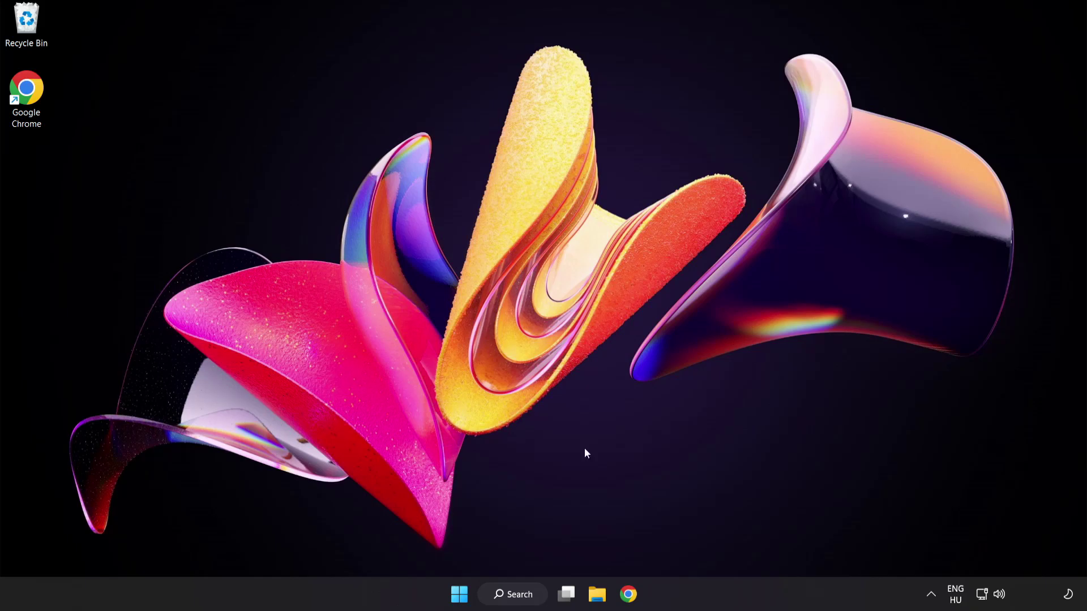
{"action": "key", "text": "super"}
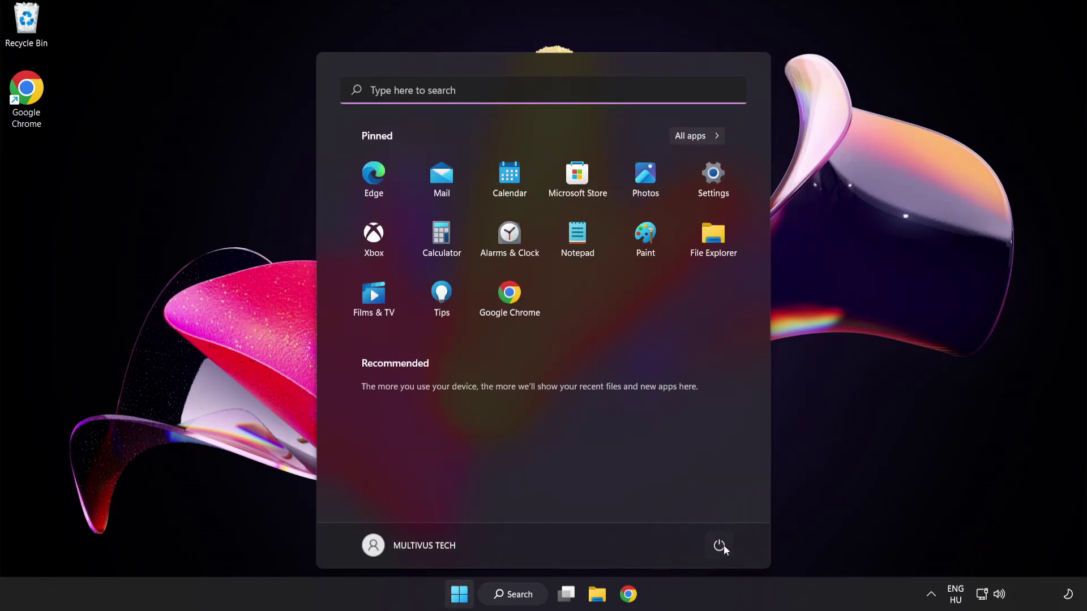
{"action": "left_click", "coordinate": [719, 546]}
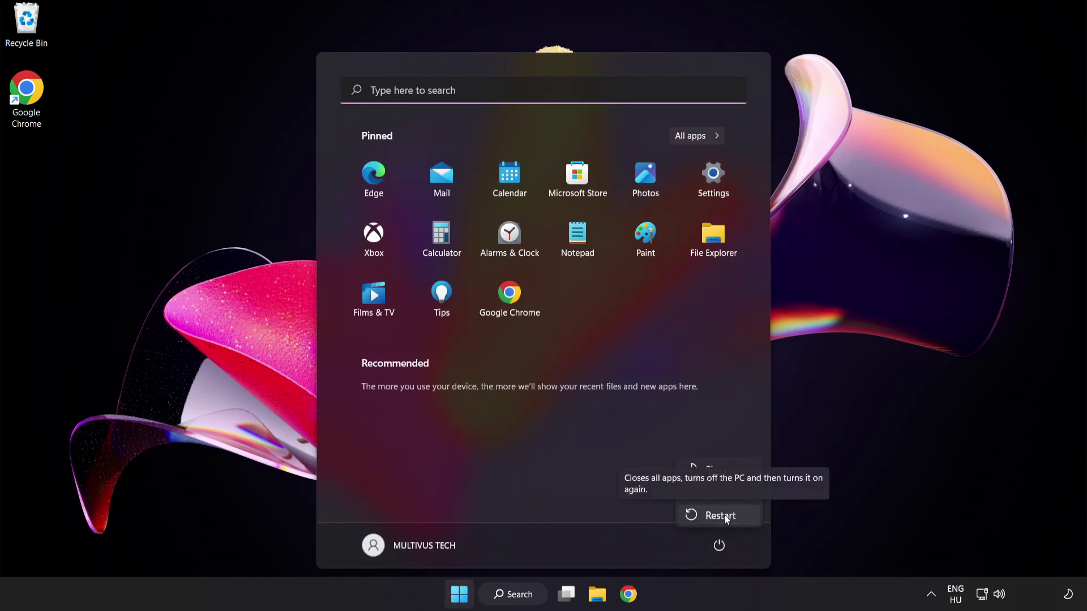